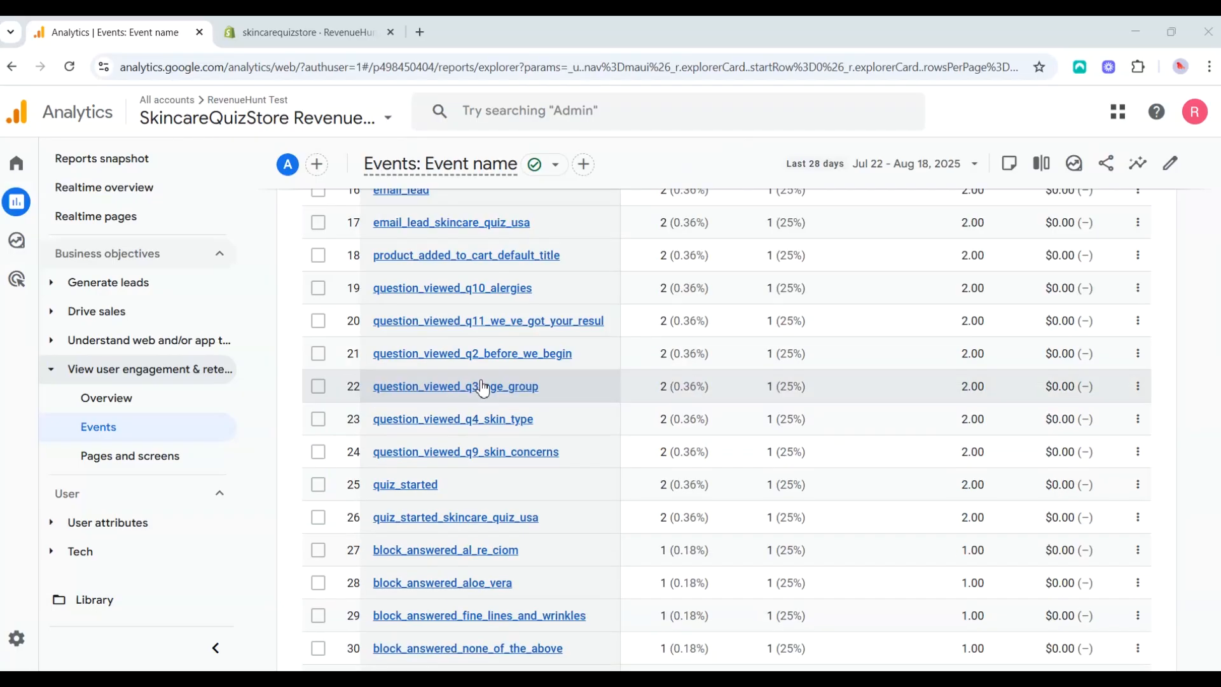
# Look through the full list of tracked events in the Events: Event name report.
pyautogui.scroll(-2, 480, 407)
pyautogui.scroll(9, 478, 425)
pyautogui.scroll(-3, 470, 425)
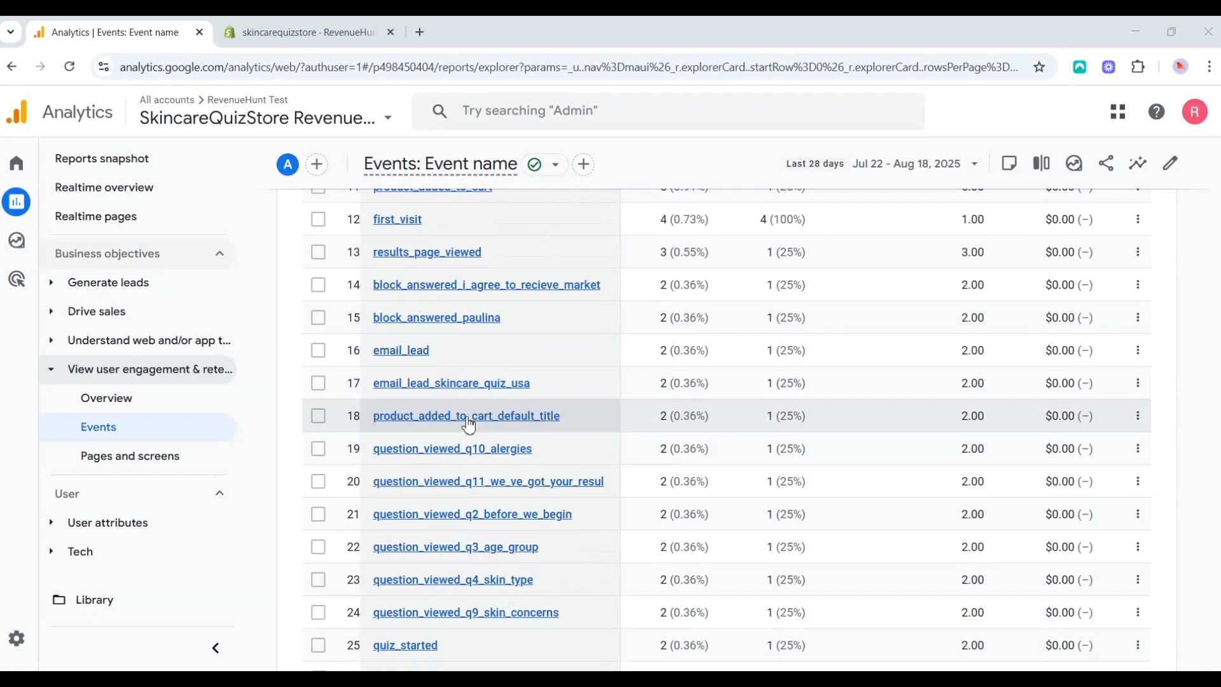
pyautogui.scroll(3, 495, 520)
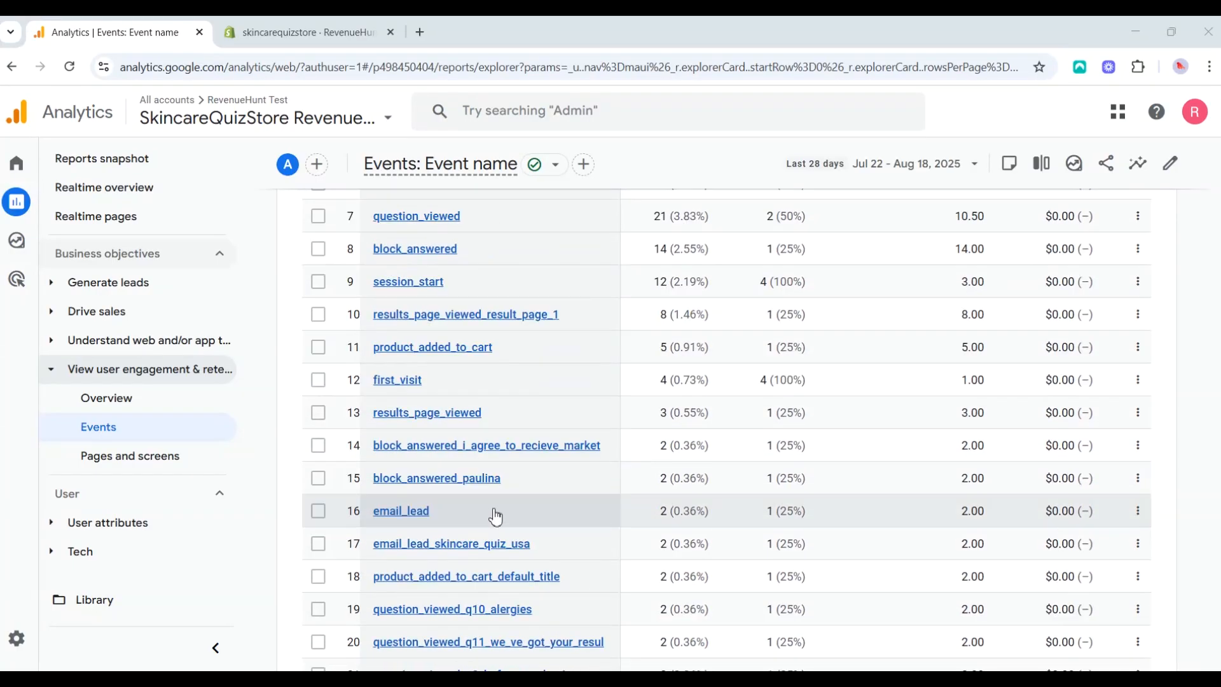
pyautogui.scroll(4, 496, 517)
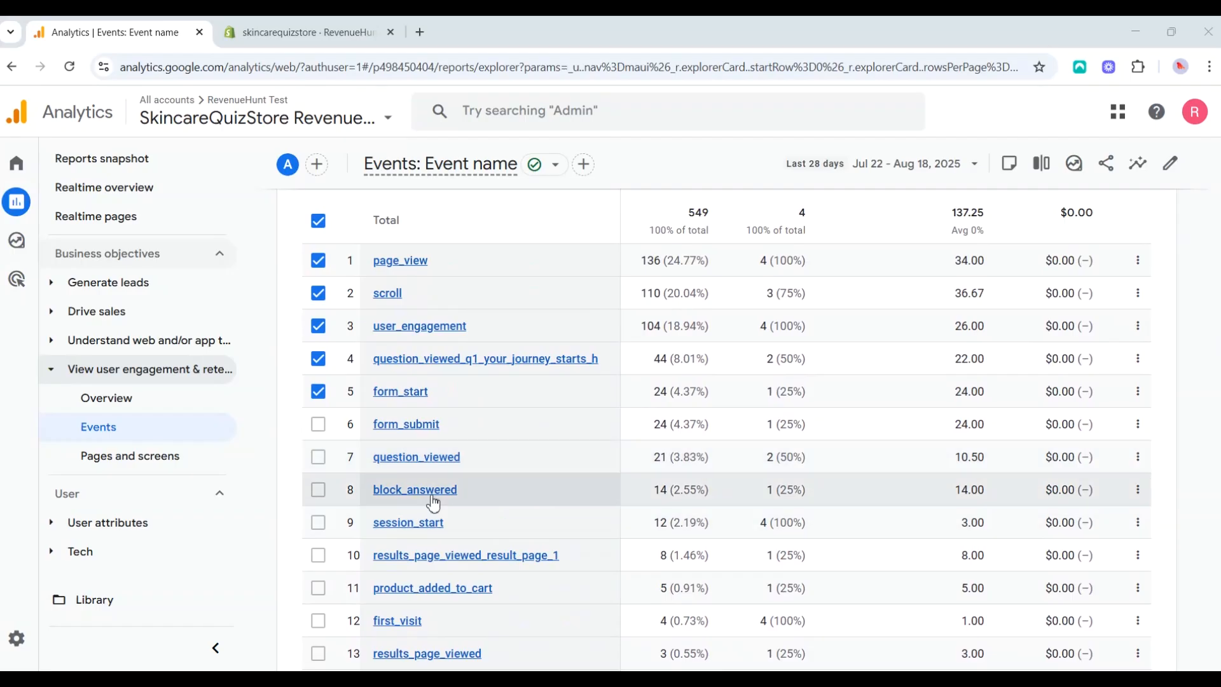
pyautogui.scroll(-10, 431, 502)
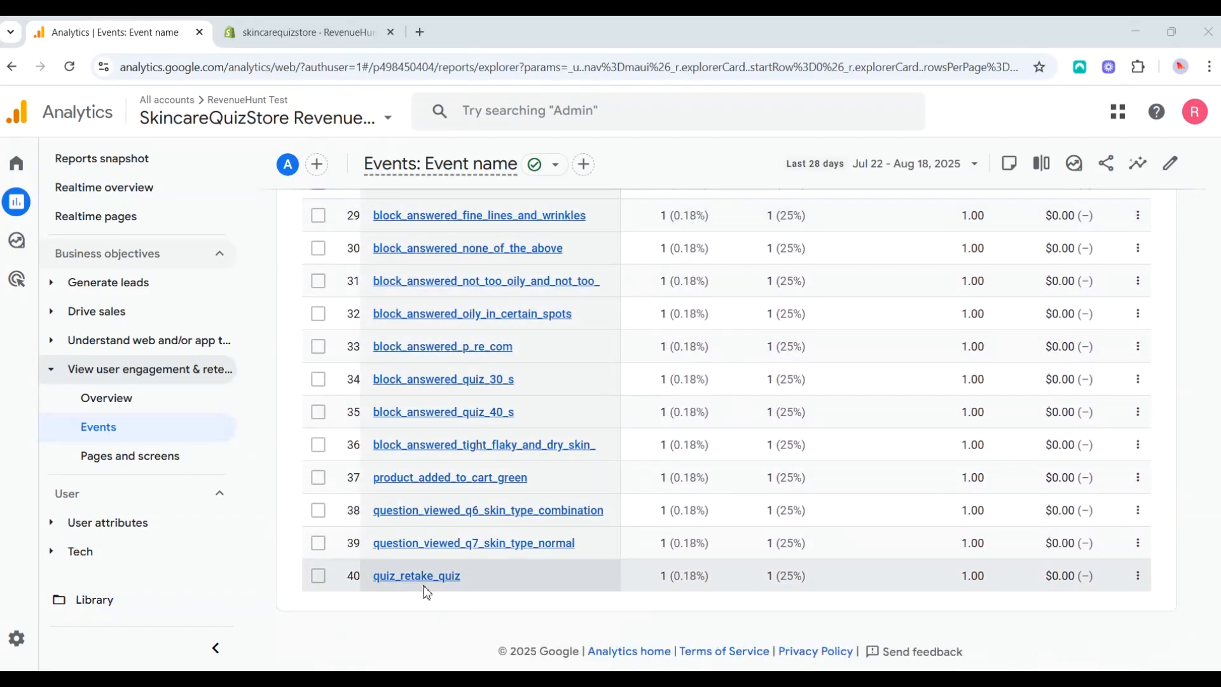
pyautogui.scroll(15, 420, 573)
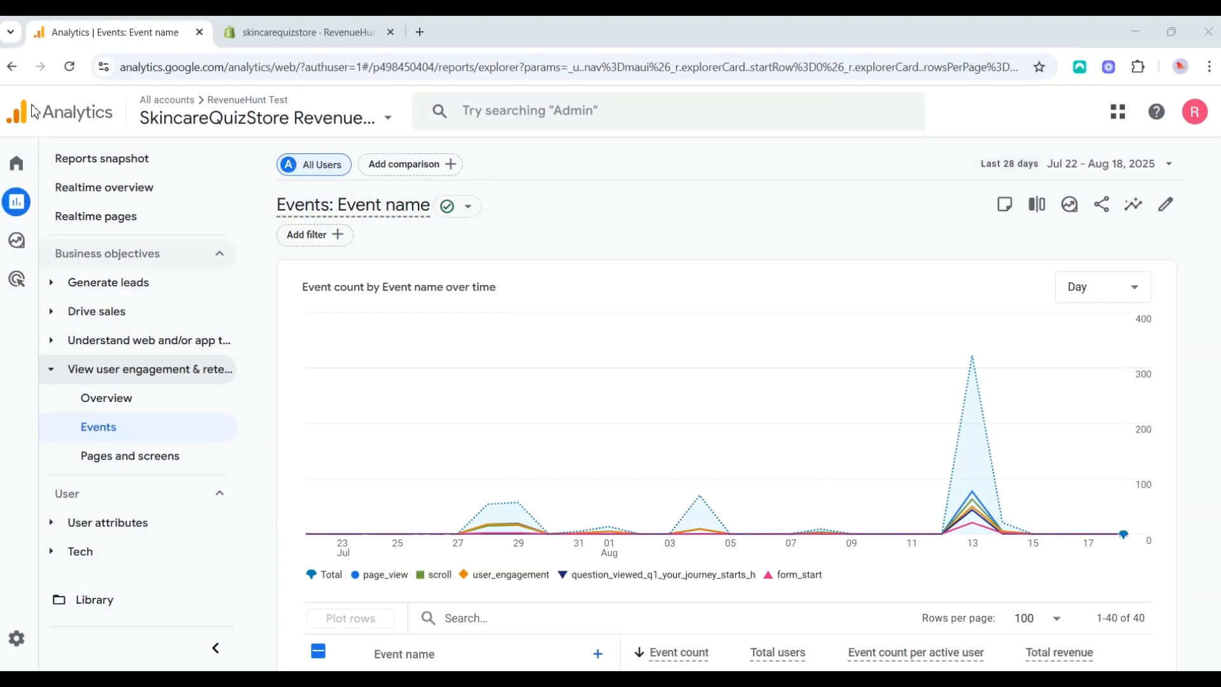
# Open the list of data streams in the property's data collection and modification settings.
pyautogui.click(16, 638)
pyautogui.scroll(-2, 674, 329)
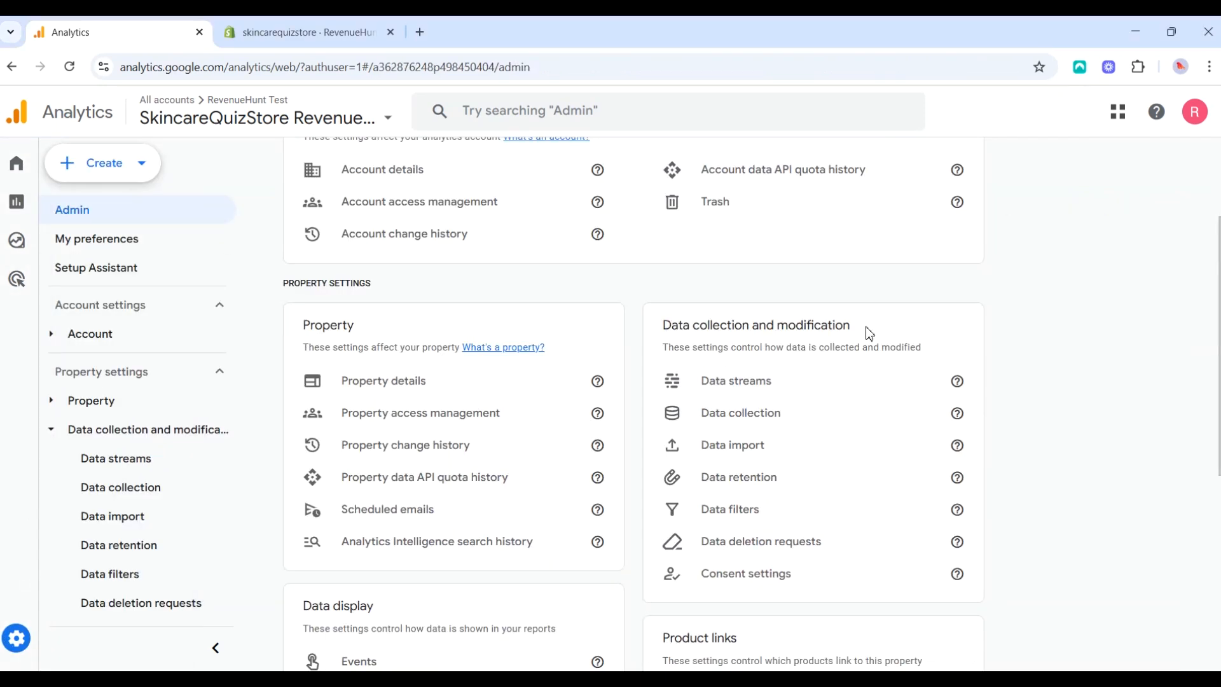
pyautogui.click(819, 392)
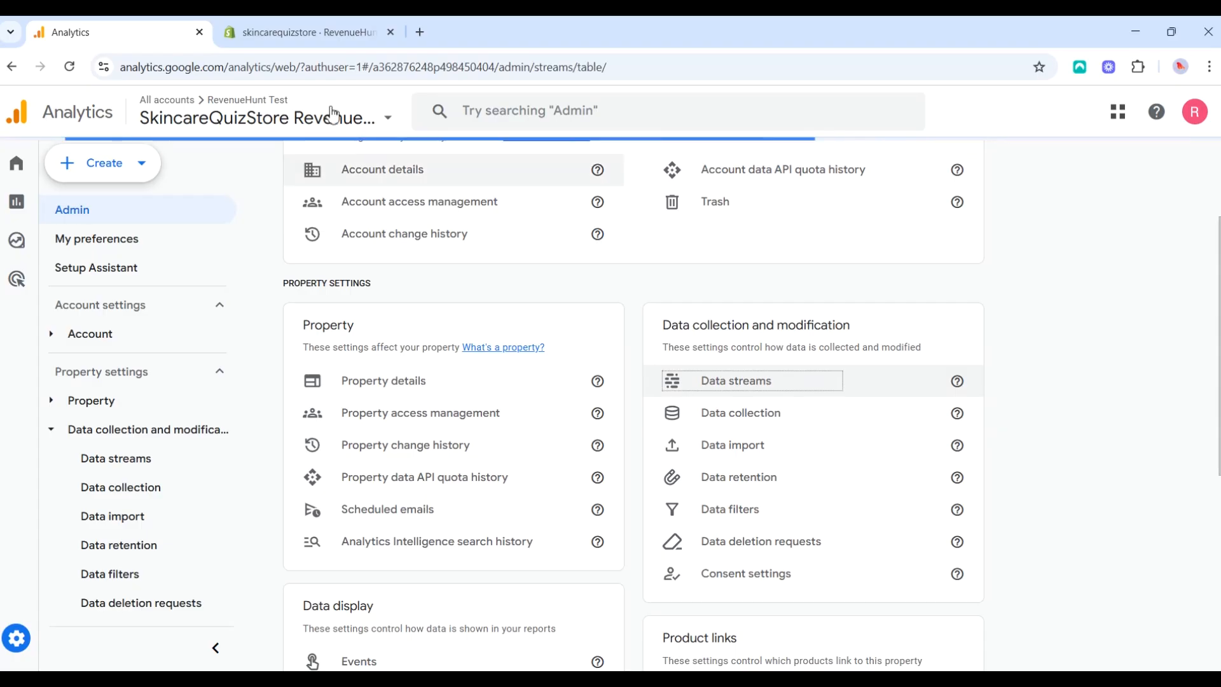
pyautogui.click(292, 34)
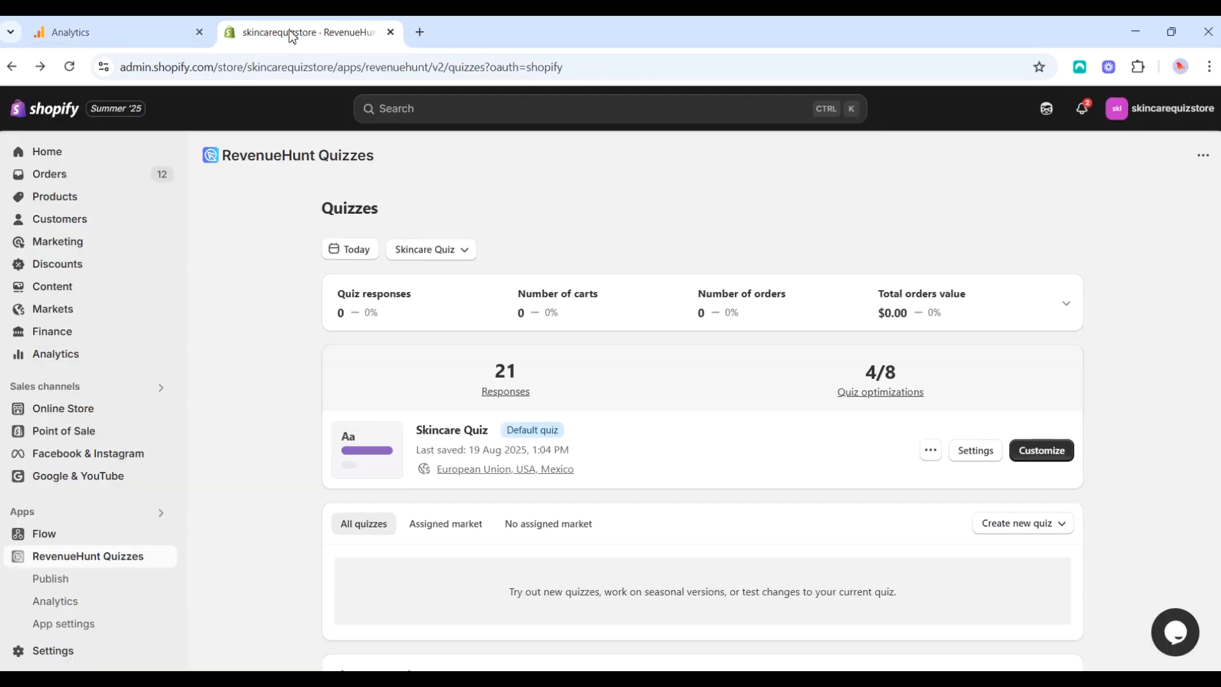
pyautogui.click(103, 31)
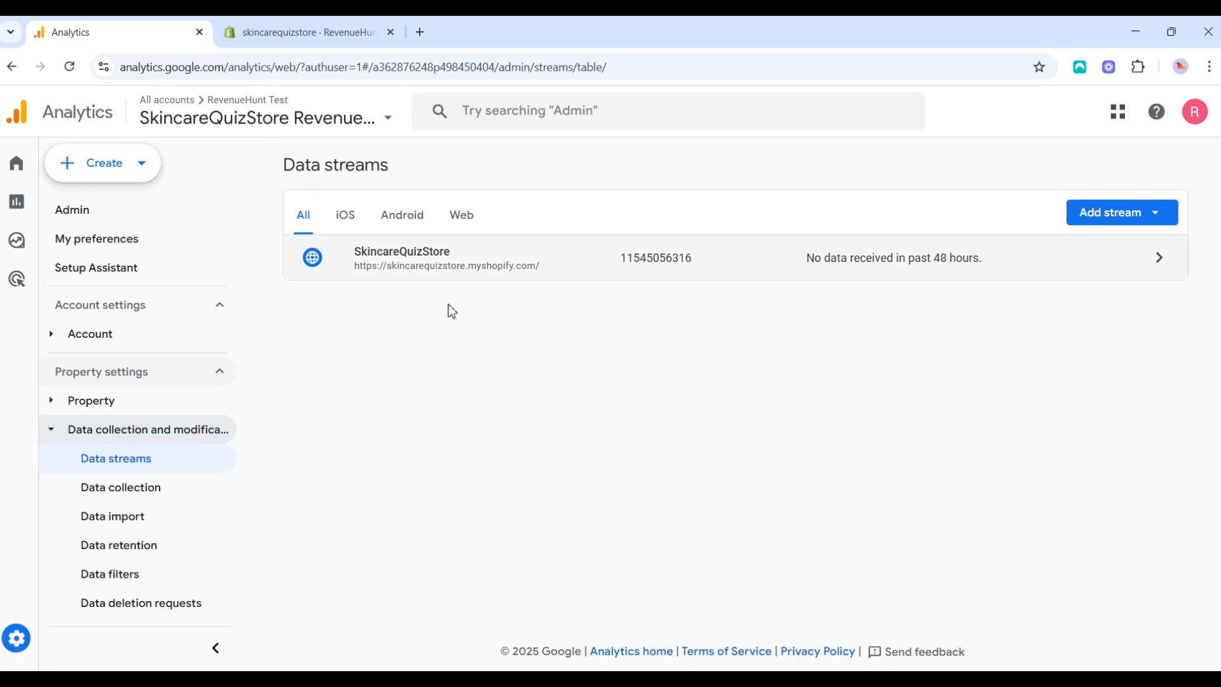
# Start adding a web data stream and confirm creating another web stream for this property.
pyautogui.click(1159, 218)
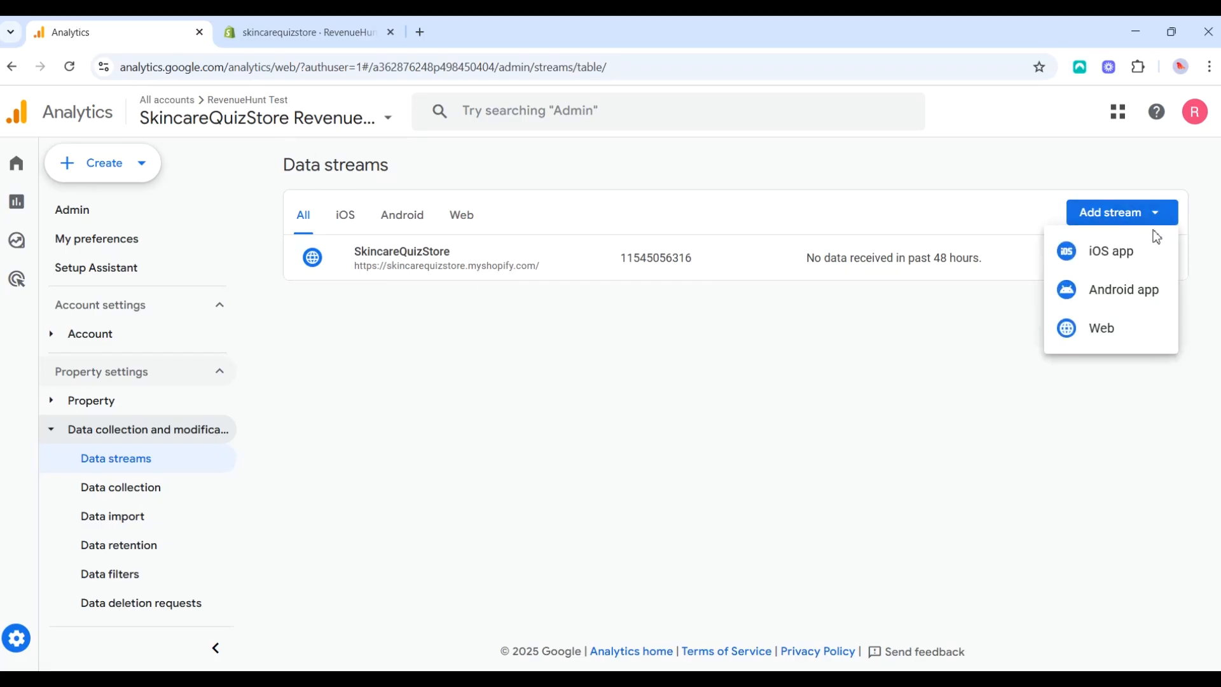
pyautogui.click(1104, 345)
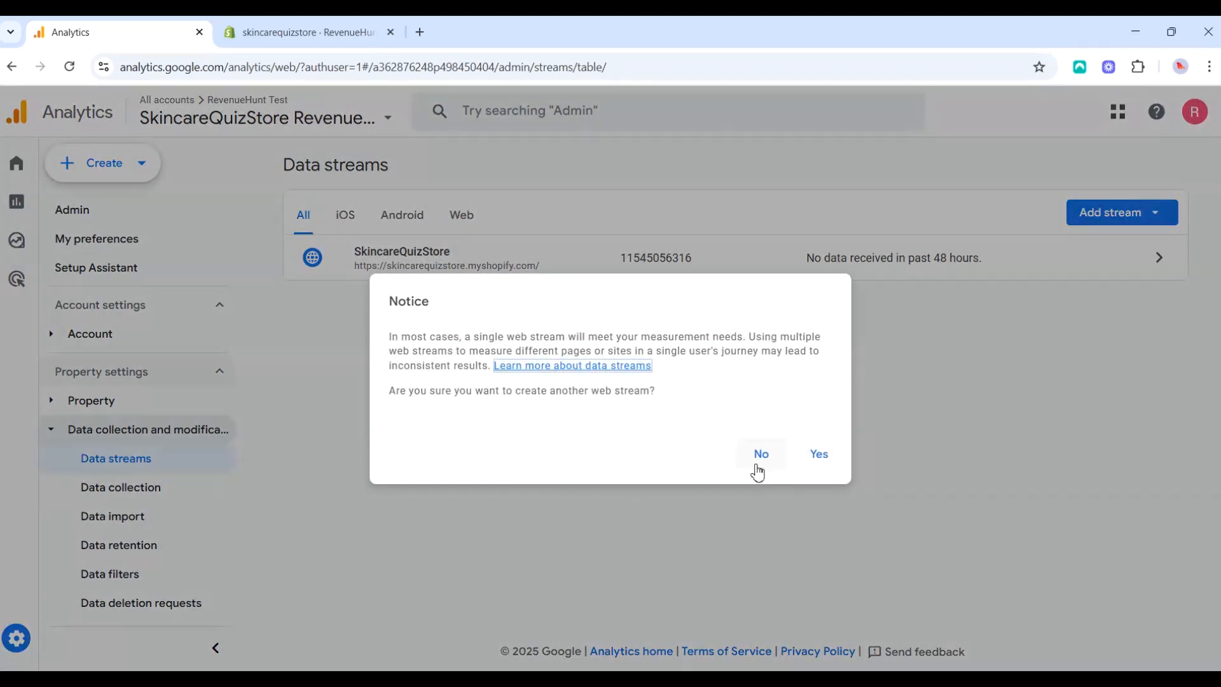
pyautogui.click(819, 454)
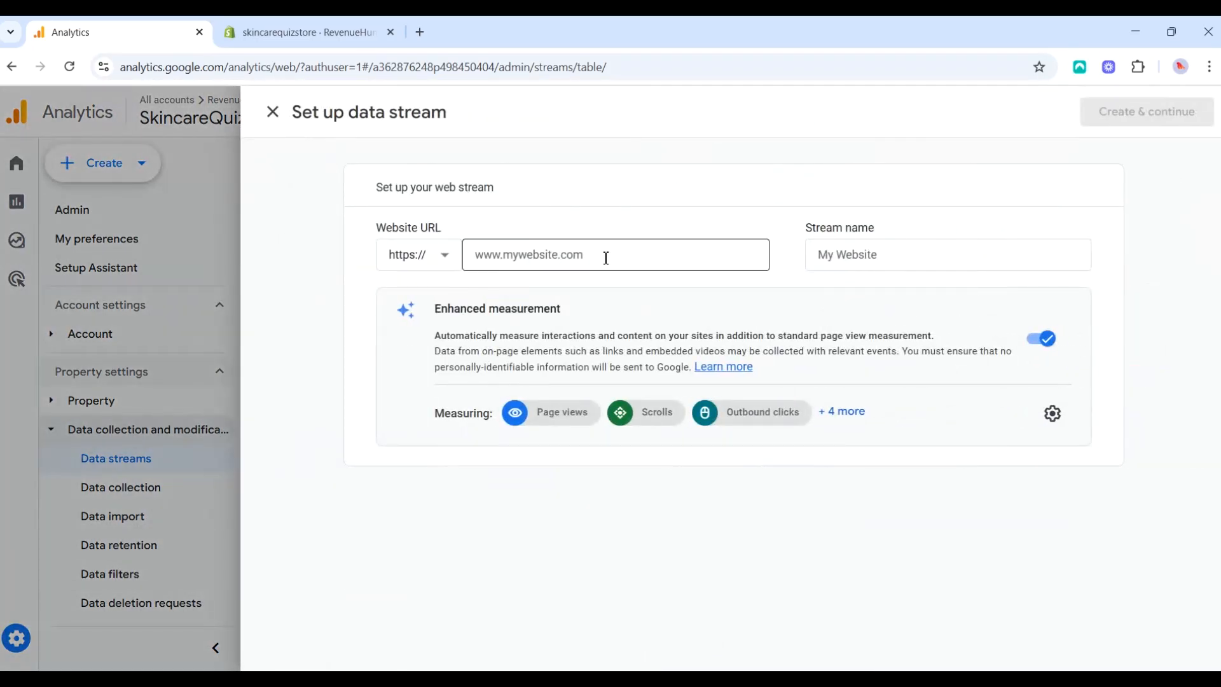
# Set the stream's website URL to skincarequizstore.myshopify.com/ and its name to My Store.
pyautogui.hotkey('ctrl', 'v')
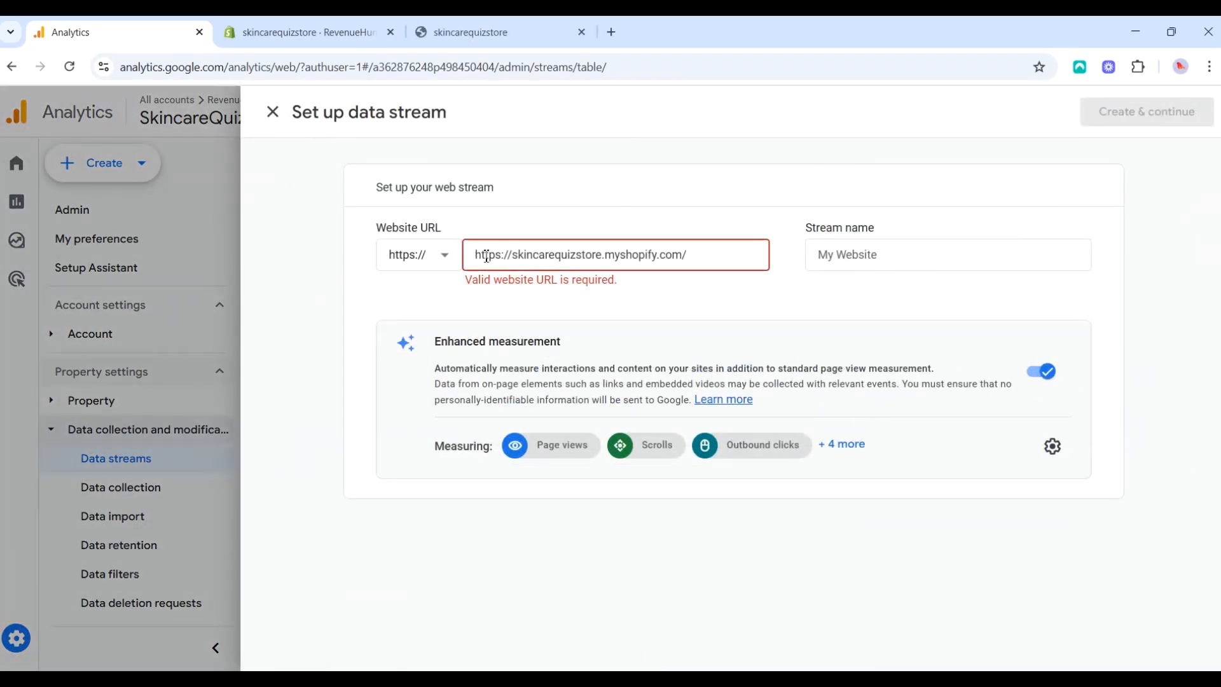
pyautogui.moveTo(511, 255); pyautogui.dragTo(474, 255)
pyautogui.press('BackSpace')
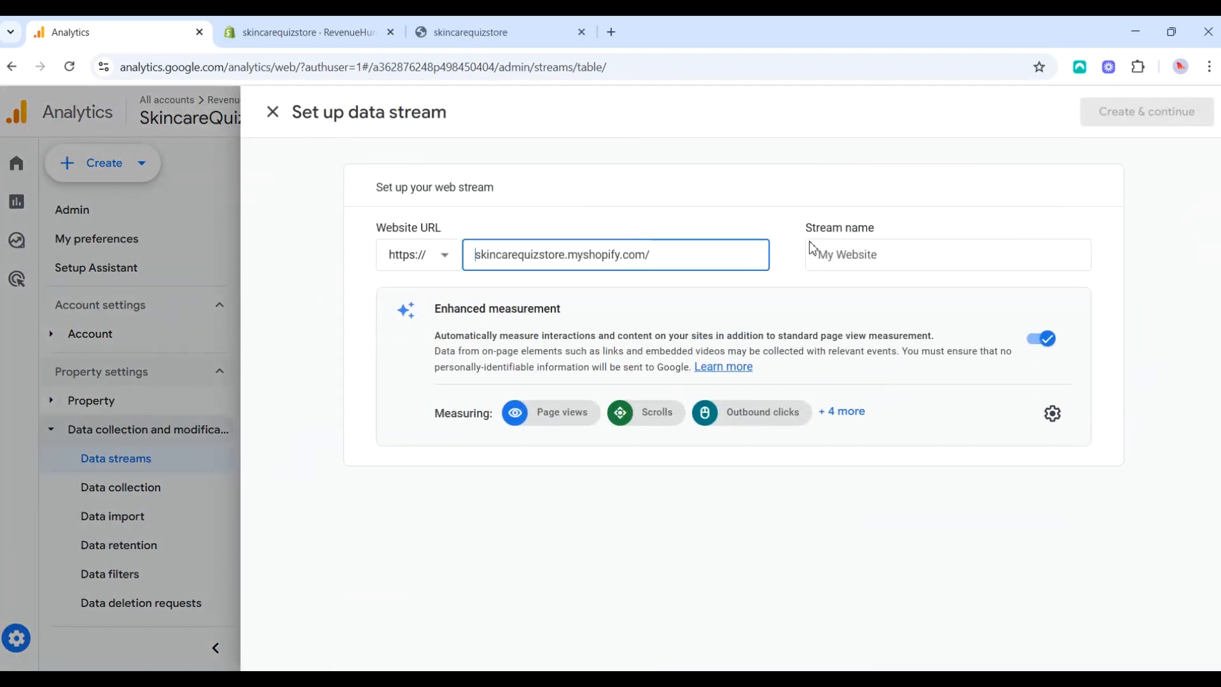
pyautogui.click(843, 263)
pyautogui.write('My Store')
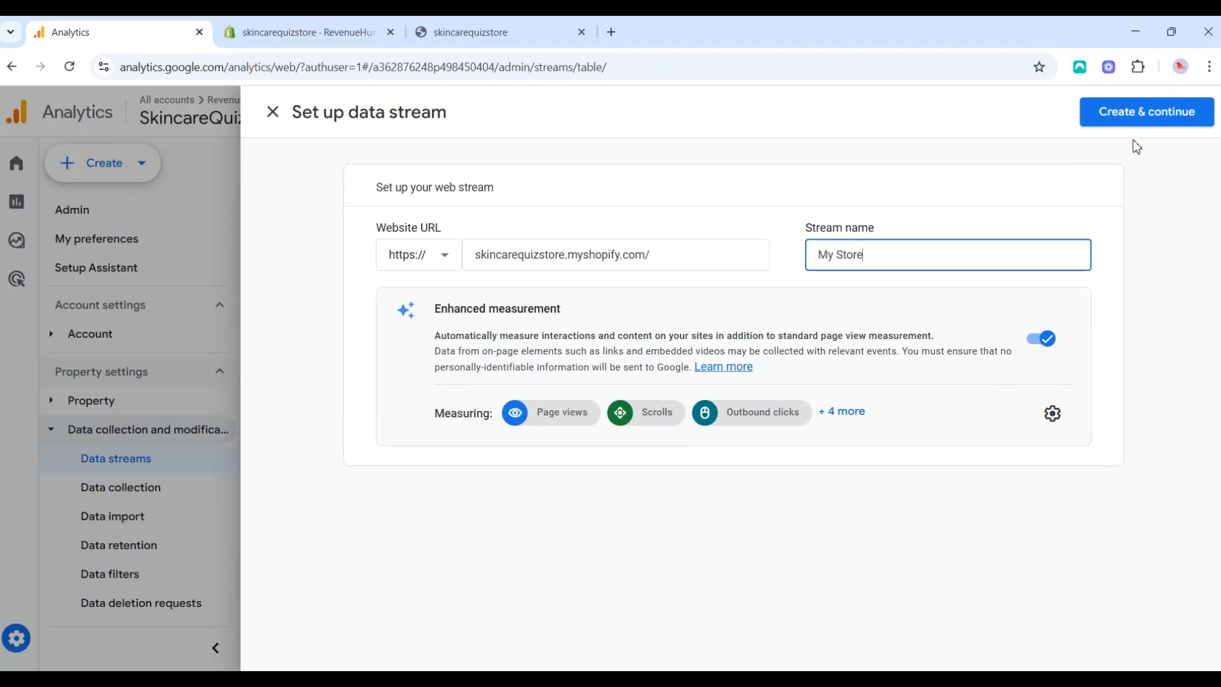
# Create the web stream and copy its Google tag code for manual installation.
pyautogui.click(1136, 115)
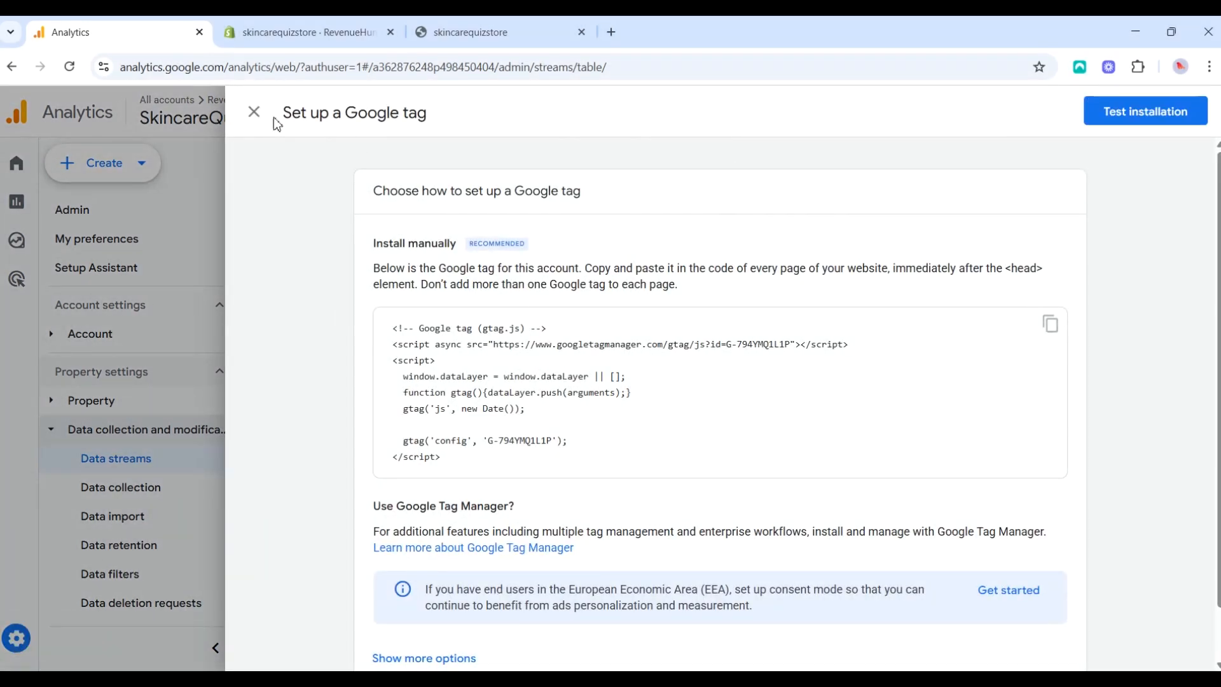
pyautogui.click(1051, 326)
pyautogui.scroll(-1, 488, 363)
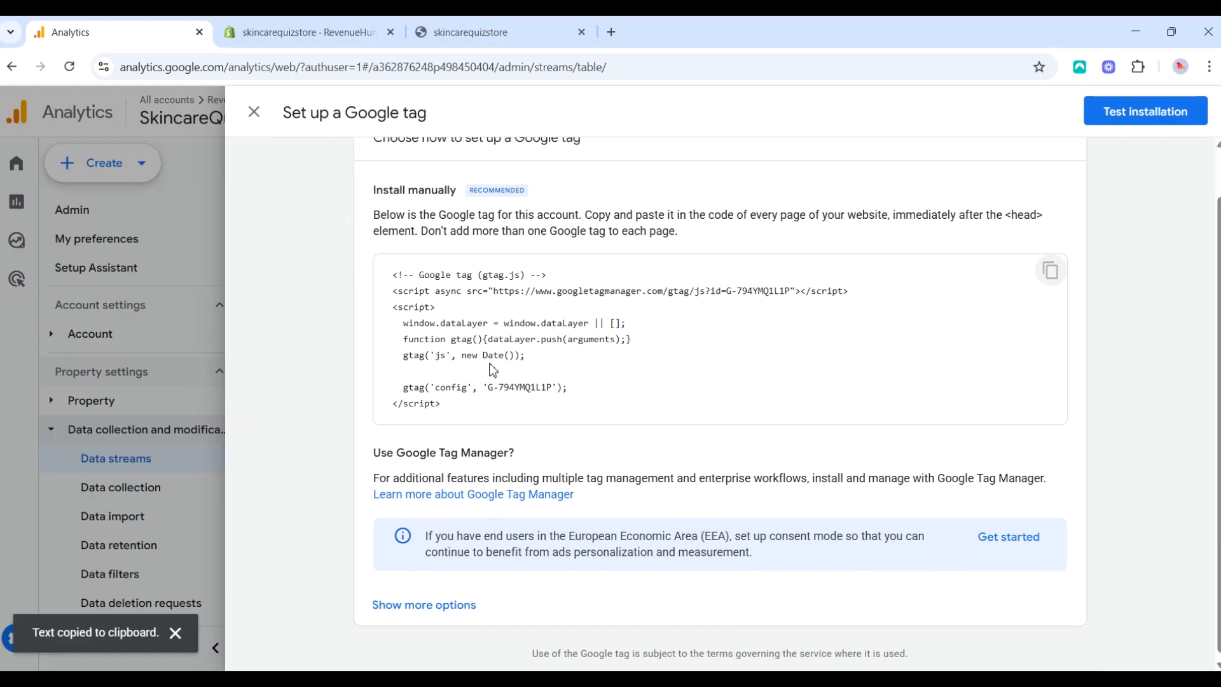
# In the Shopify admin, open theme.liquid in the Dawn theme's code and select the Google tag script below the opening head element.
pyautogui.click(357, 33)
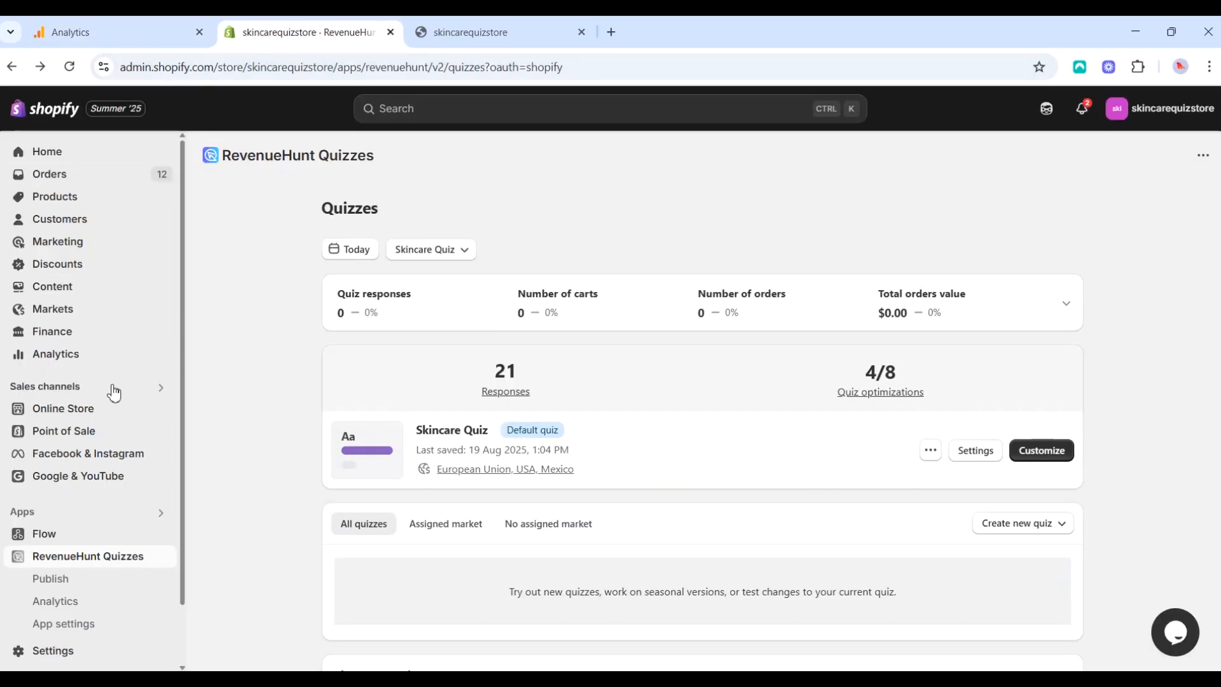
pyautogui.click(120, 412)
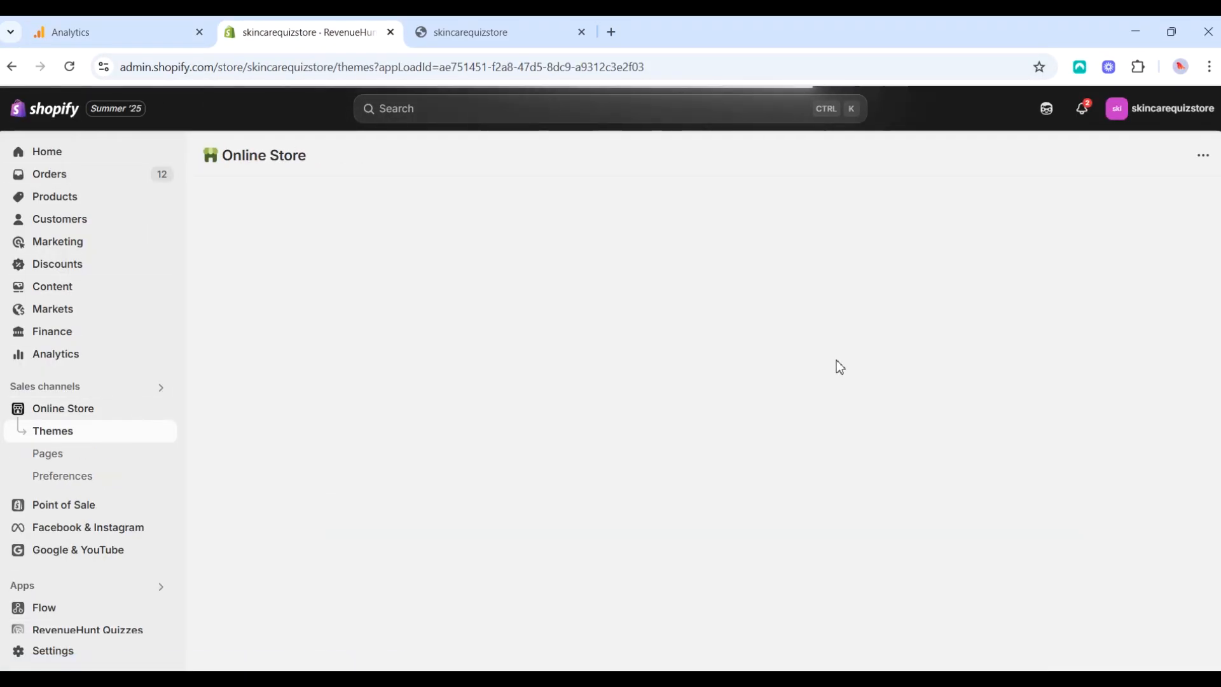
pyautogui.scroll(-3, 978, 533)
pyautogui.scroll(3, 978, 533)
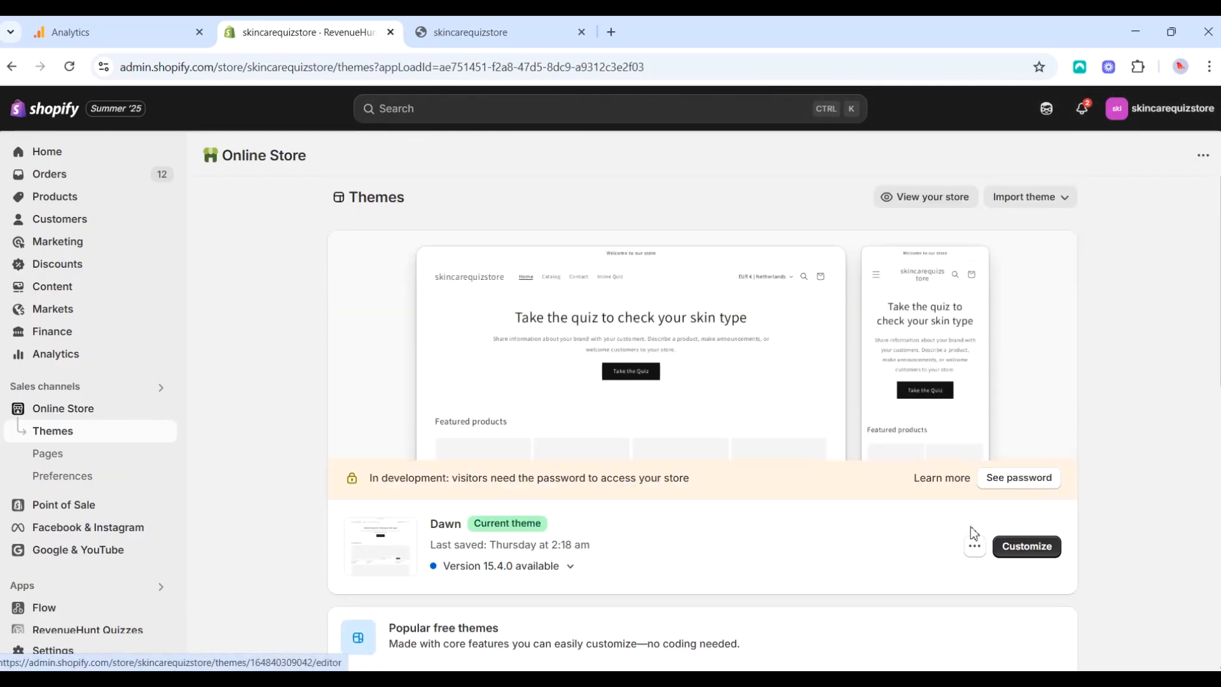
pyautogui.click(973, 545)
pyautogui.click(882, 489)
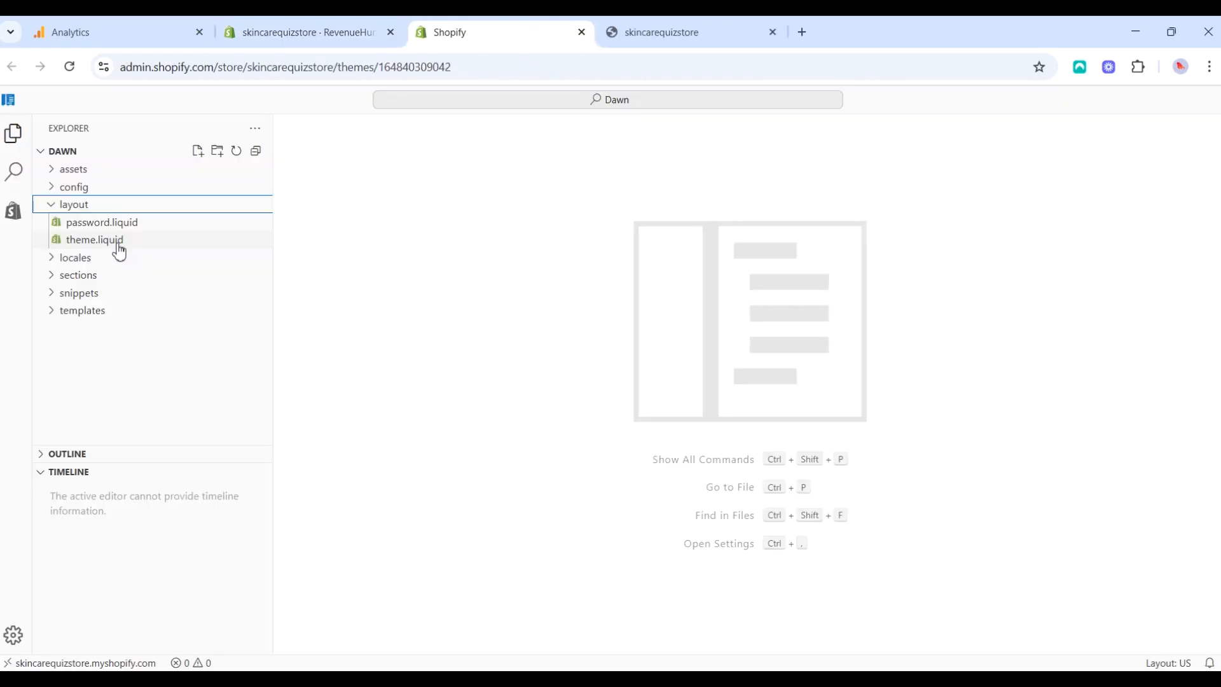
pyautogui.click(115, 240)
pyautogui.moveTo(445, 367); pyautogui.dragTo(328, 244)
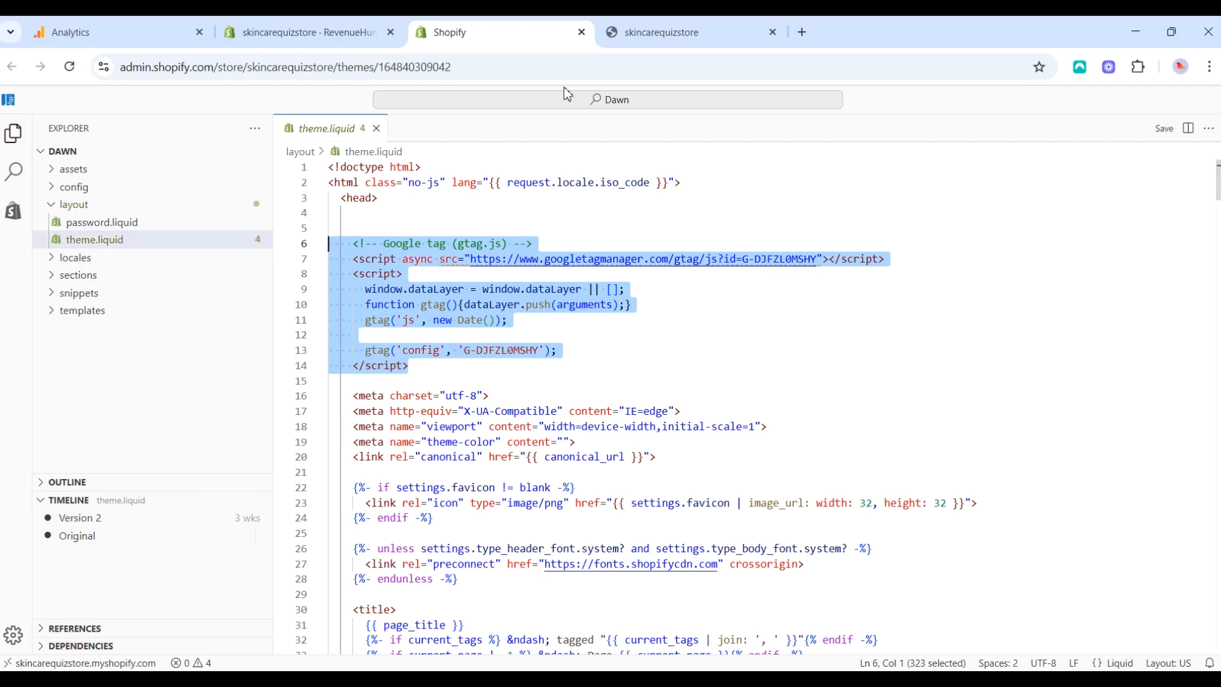
# Back in Analytics, test the Google tag installation and highlight the measurement ID in the My Store stream details.
pyautogui.click(662, 31)
pyautogui.click(159, 35)
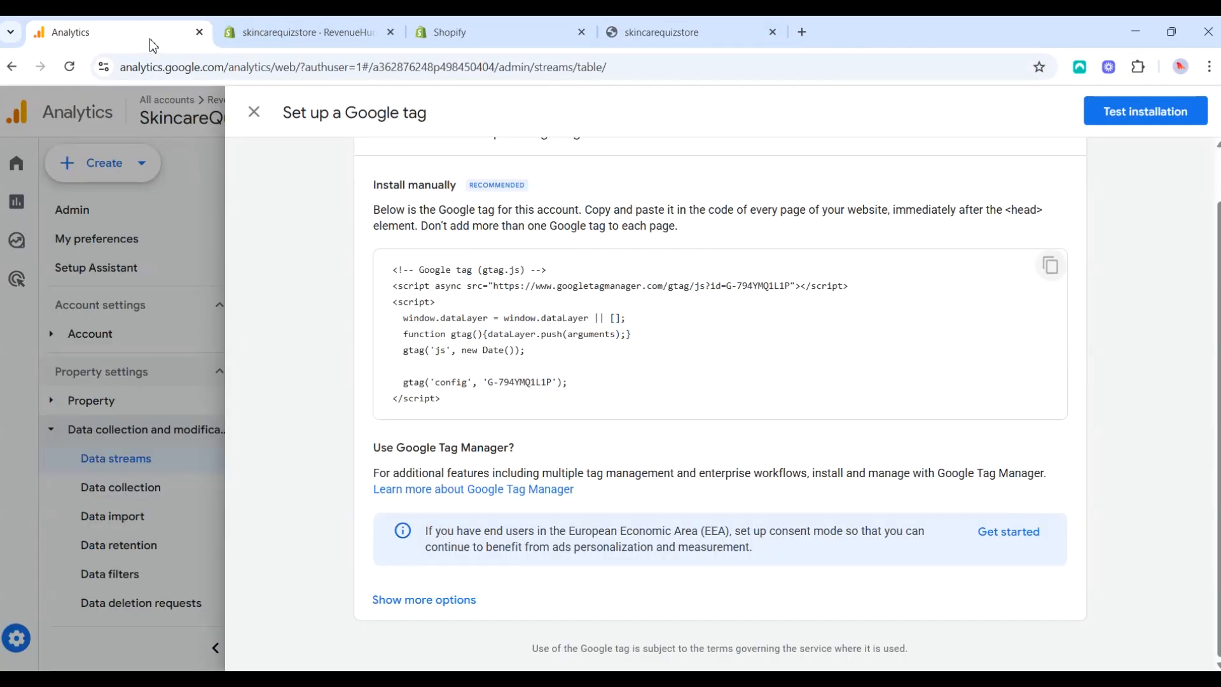
pyautogui.click(1164, 123)
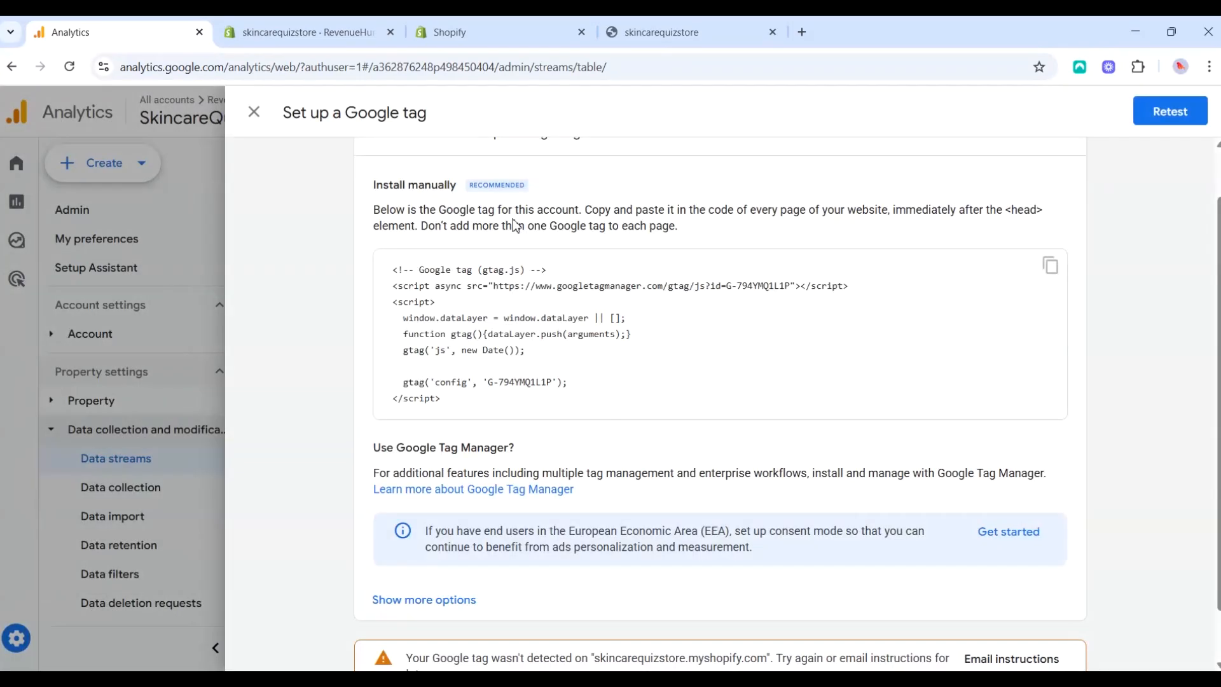
pyautogui.click(253, 111)
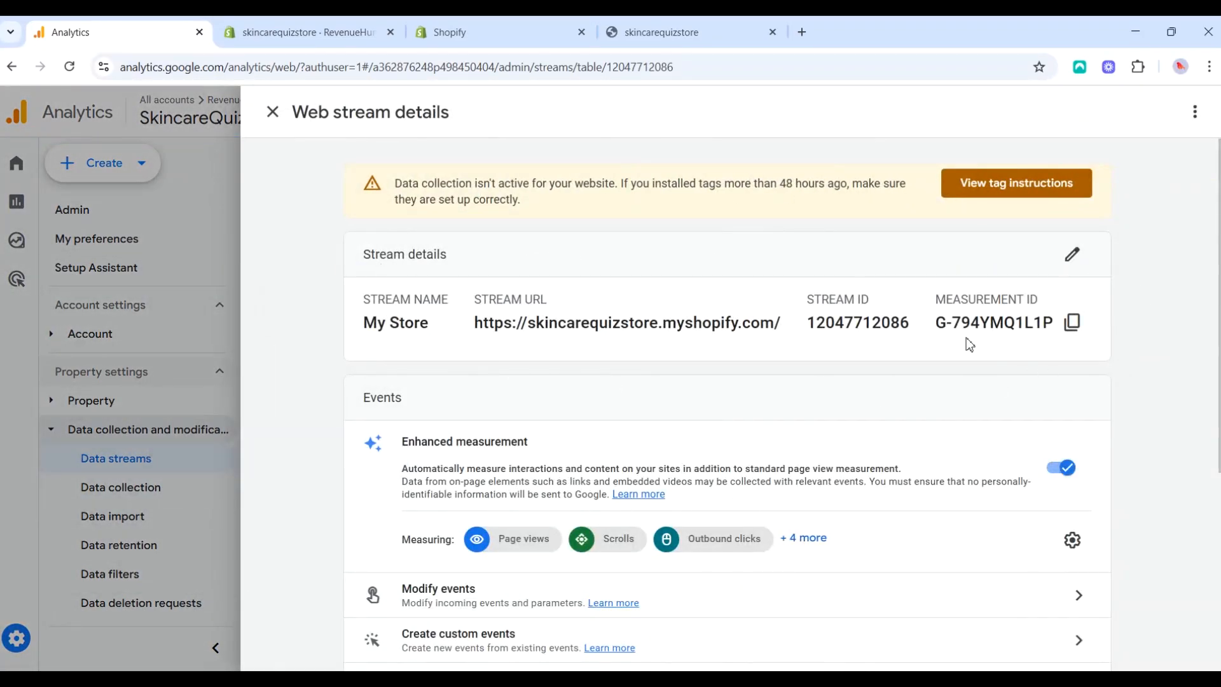
pyautogui.moveTo(937, 330); pyautogui.dragTo(1059, 326)
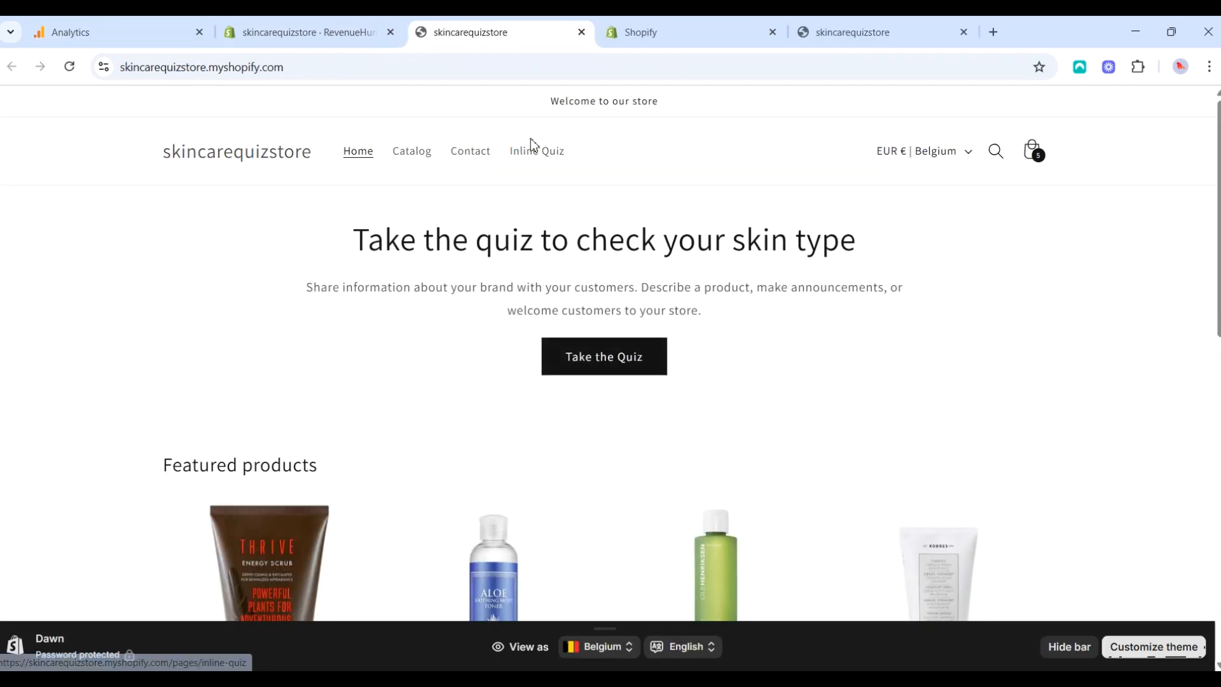
pyautogui.rightClick(454, 202)
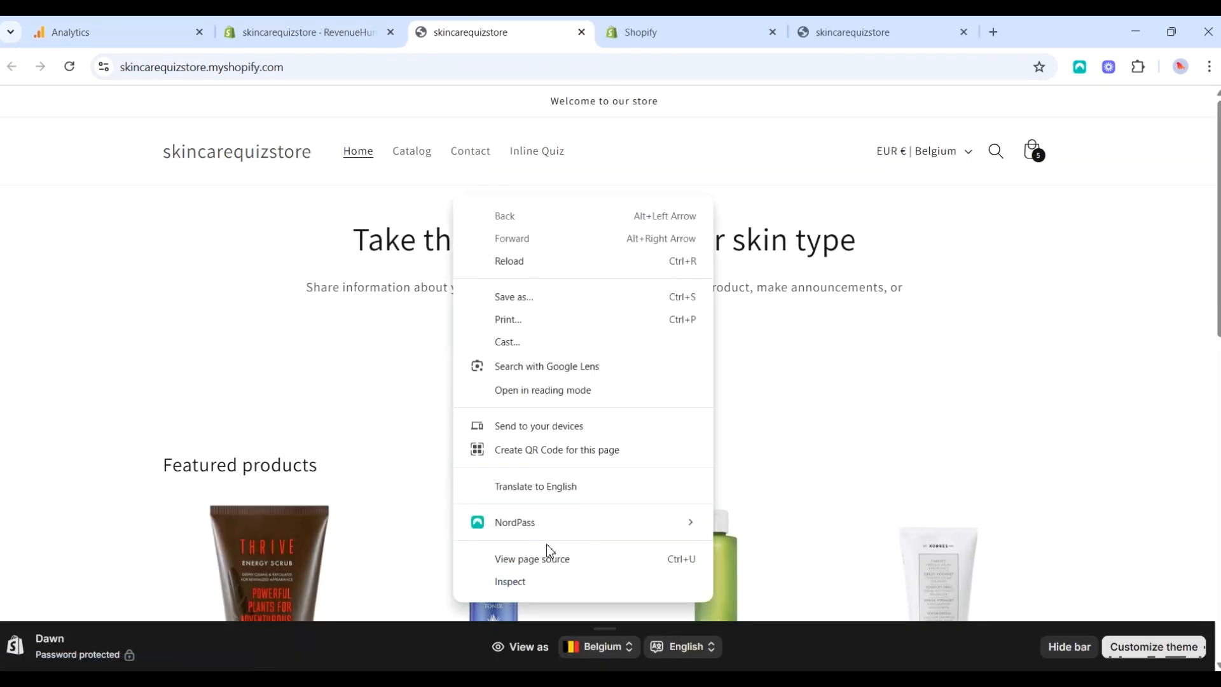
pyautogui.click(549, 580)
pyautogui.click(654, 97)
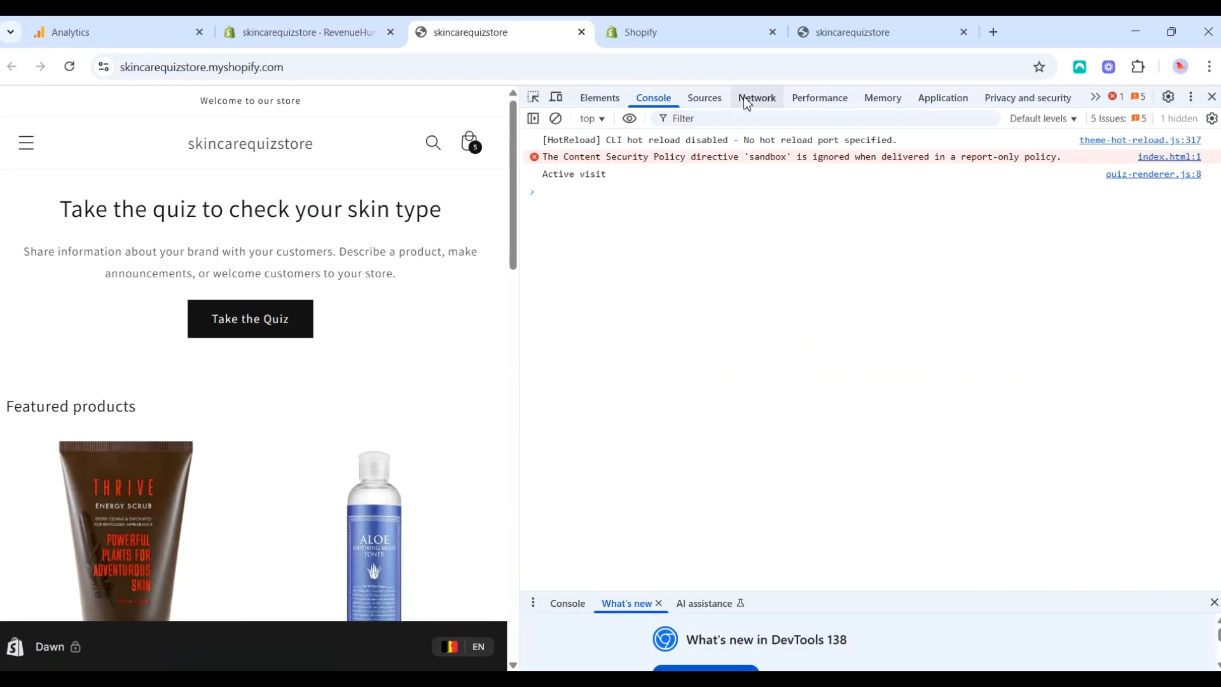
pyautogui.click(757, 98)
pyautogui.click(717, 102)
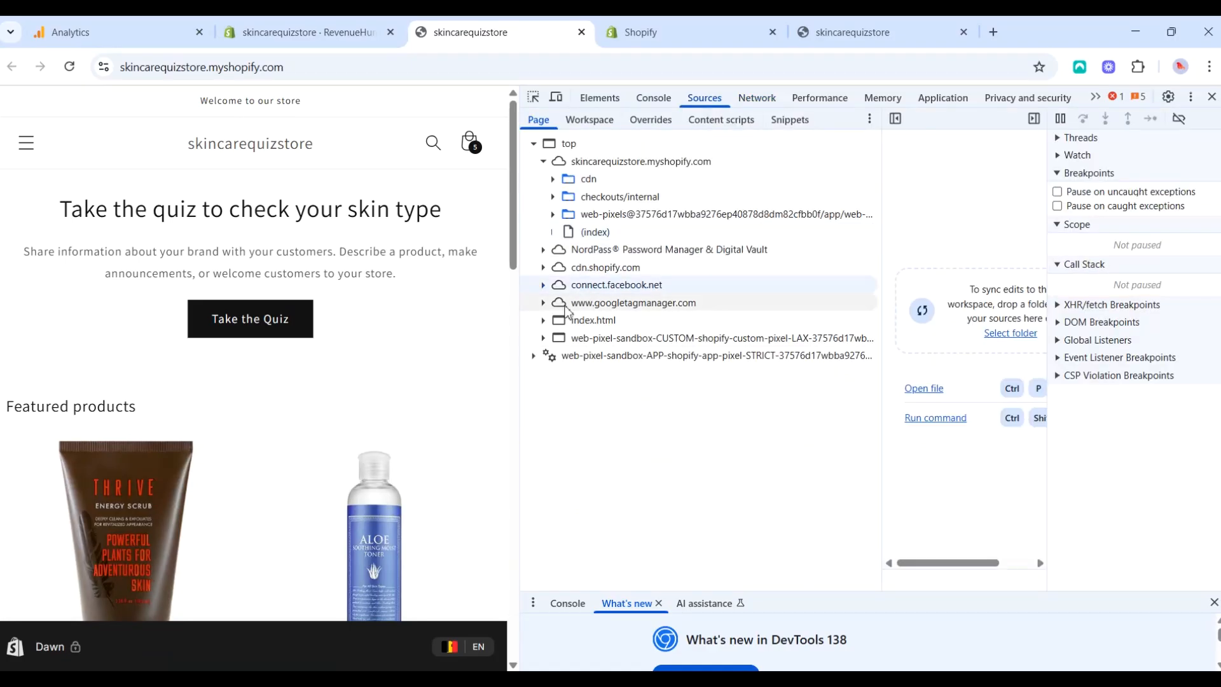
pyautogui.click(544, 304)
pyautogui.click(554, 323)
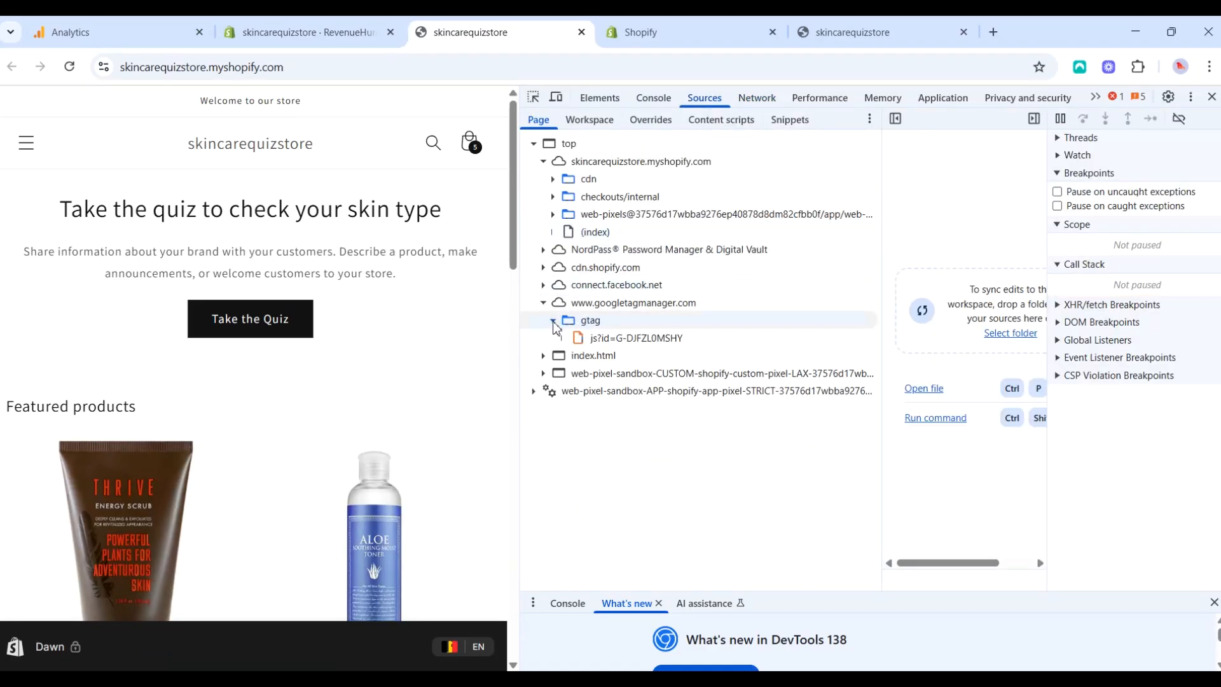
pyautogui.click(627, 338)
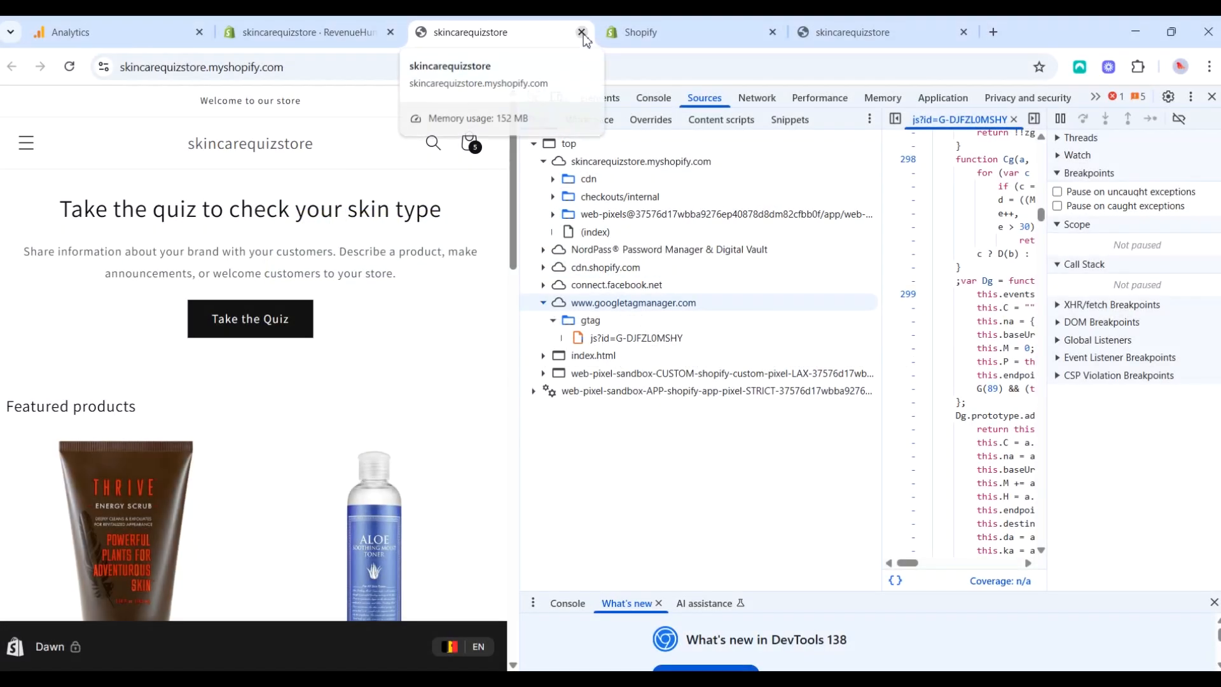
# Open the Publish page of RevenueHunt Quizzes in the Shopify admin and look through the quiz publishing methods.
pyautogui.click(327, 33)
pyautogui.scroll(-1, 123, 426)
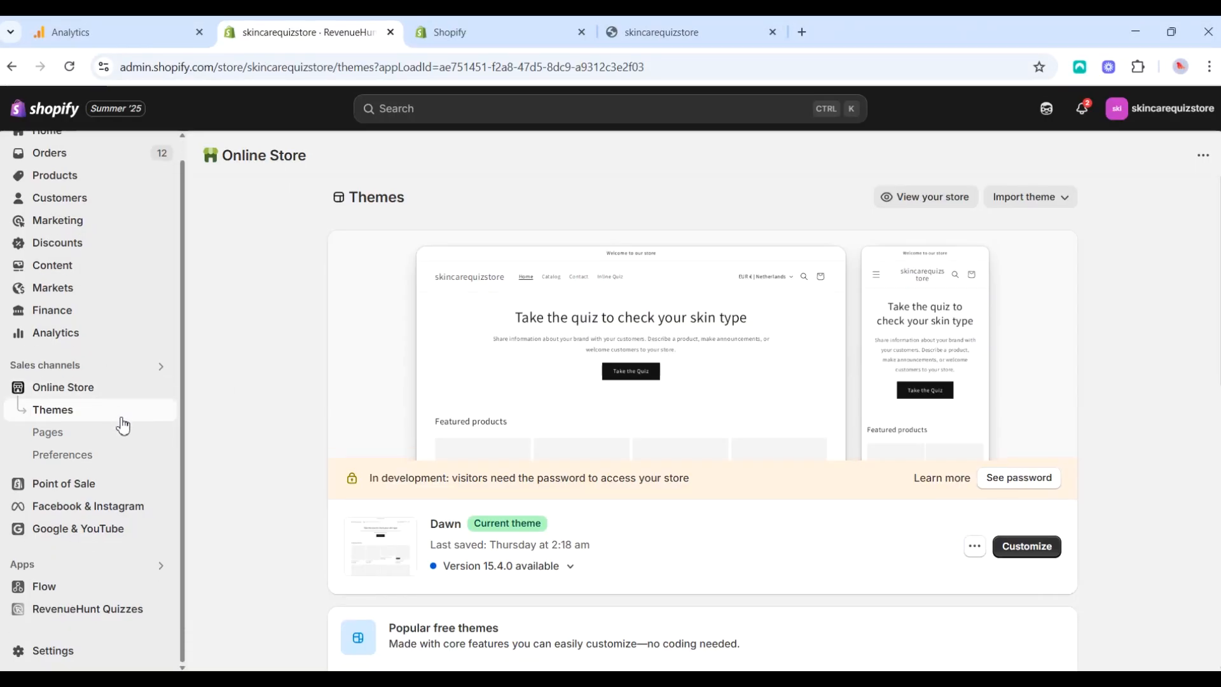
pyautogui.click(134, 610)
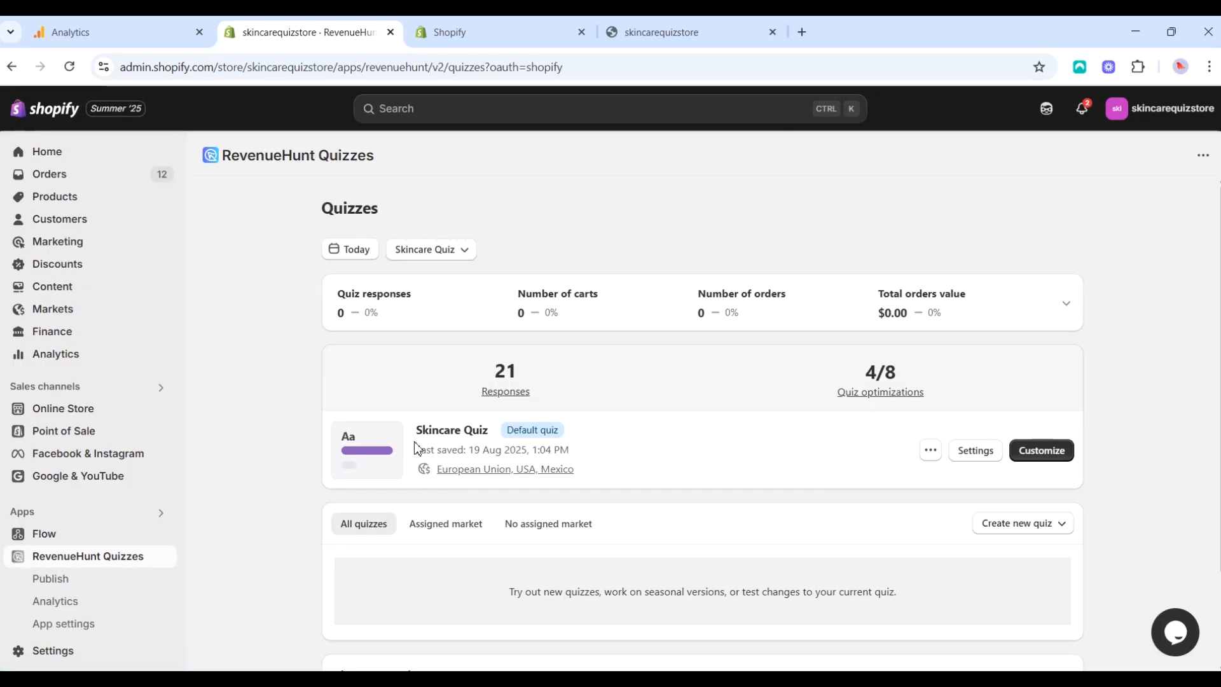
pyautogui.click(72, 588)
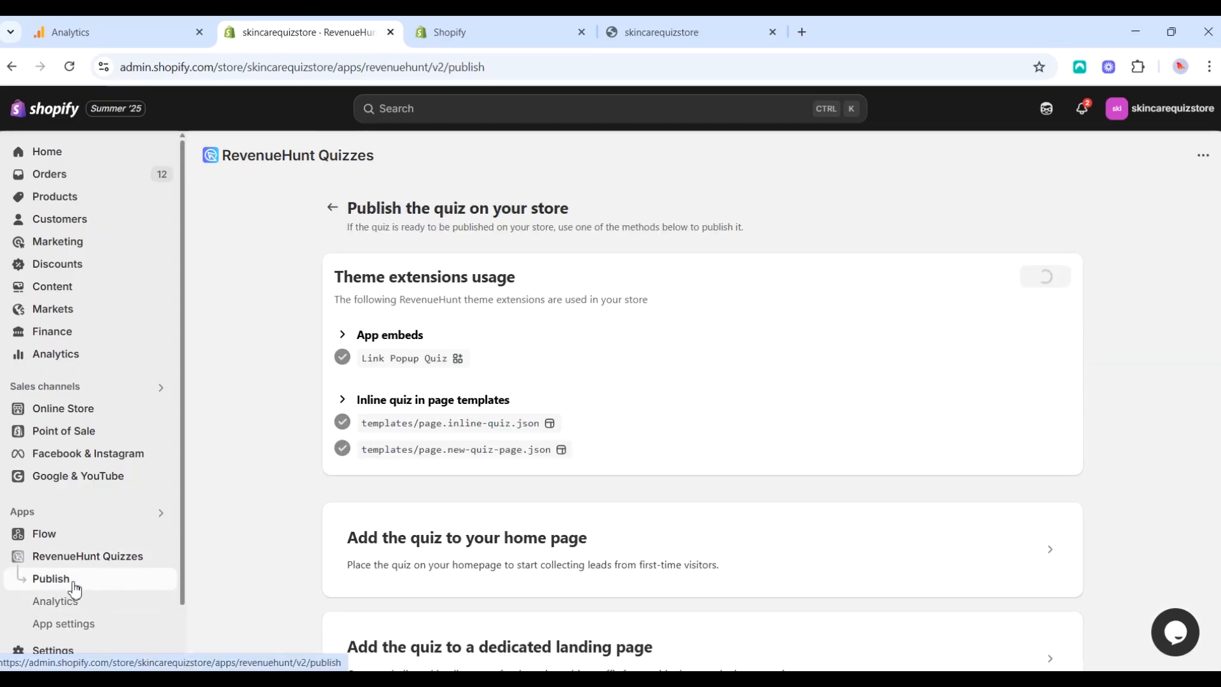
pyautogui.scroll(-4, 647, 335)
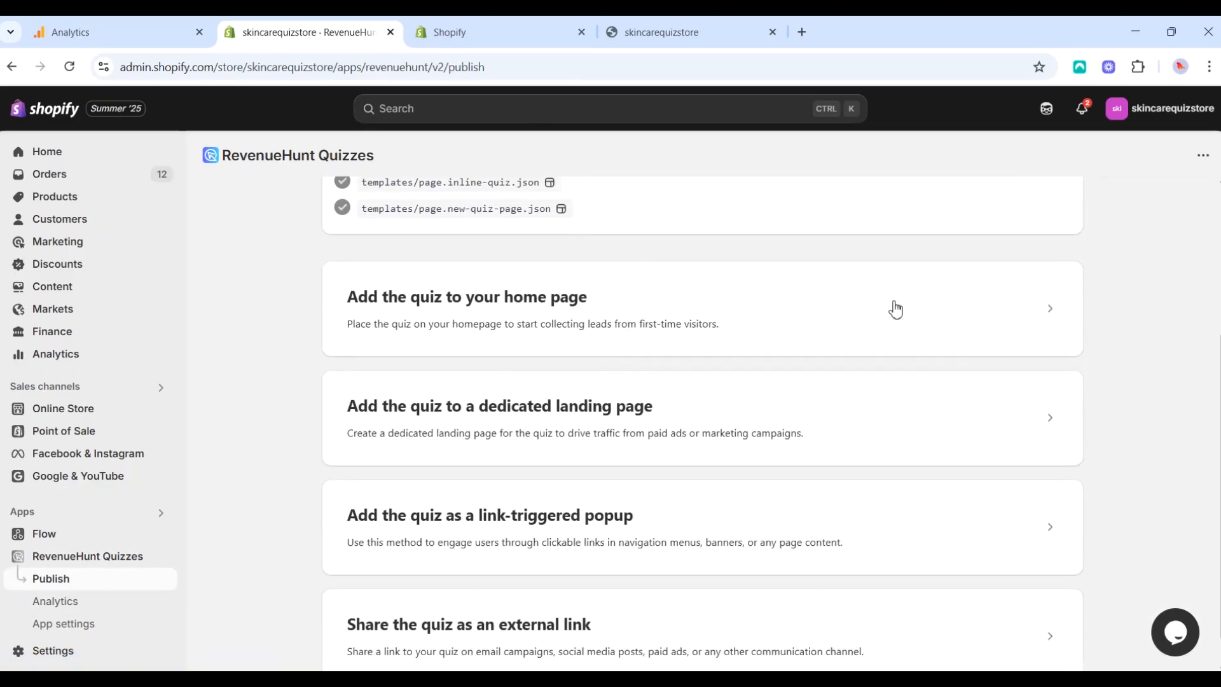
# Go to the Integrations section of the Skincare Quiz's settings in RevenueHunt Quizzes.
pyautogui.click(1050, 309)
pyautogui.click(1050, 309)
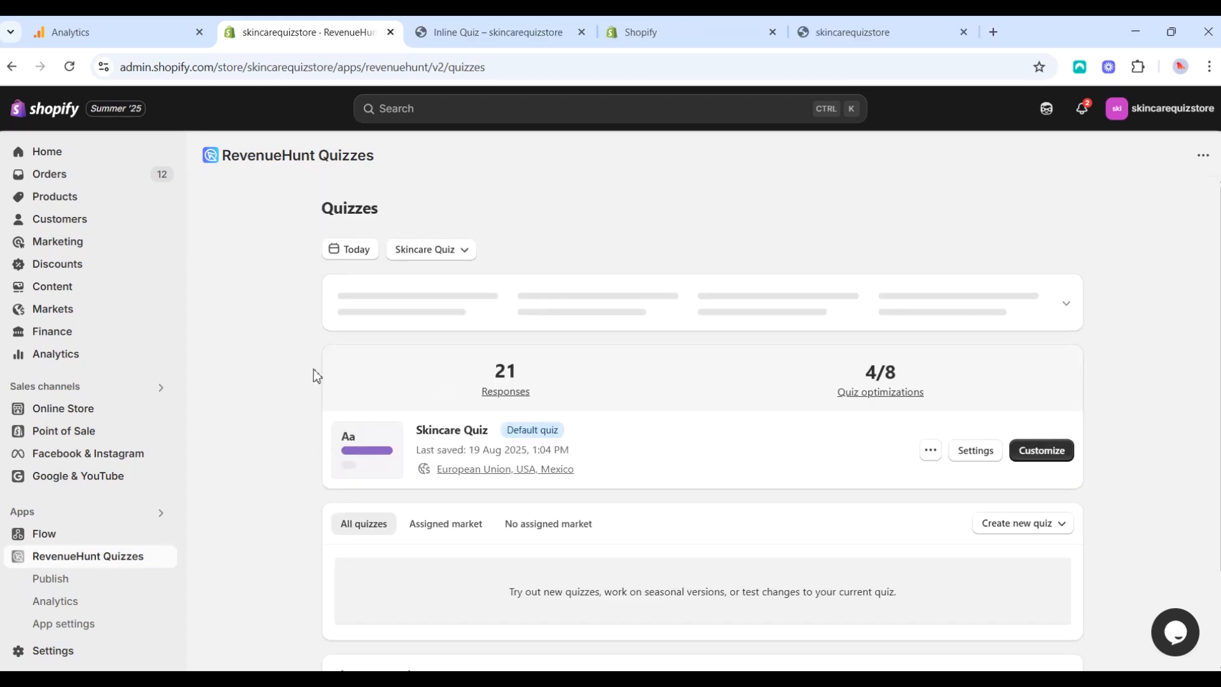
pyautogui.click(977, 451)
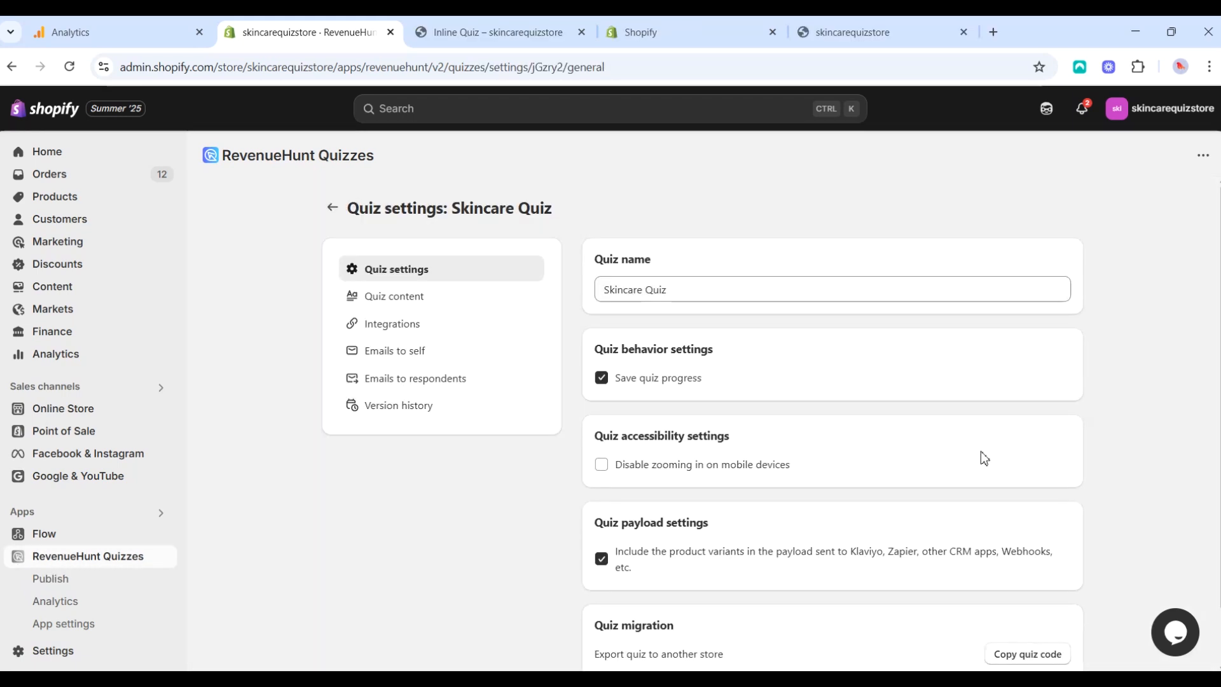
pyautogui.click(417, 330)
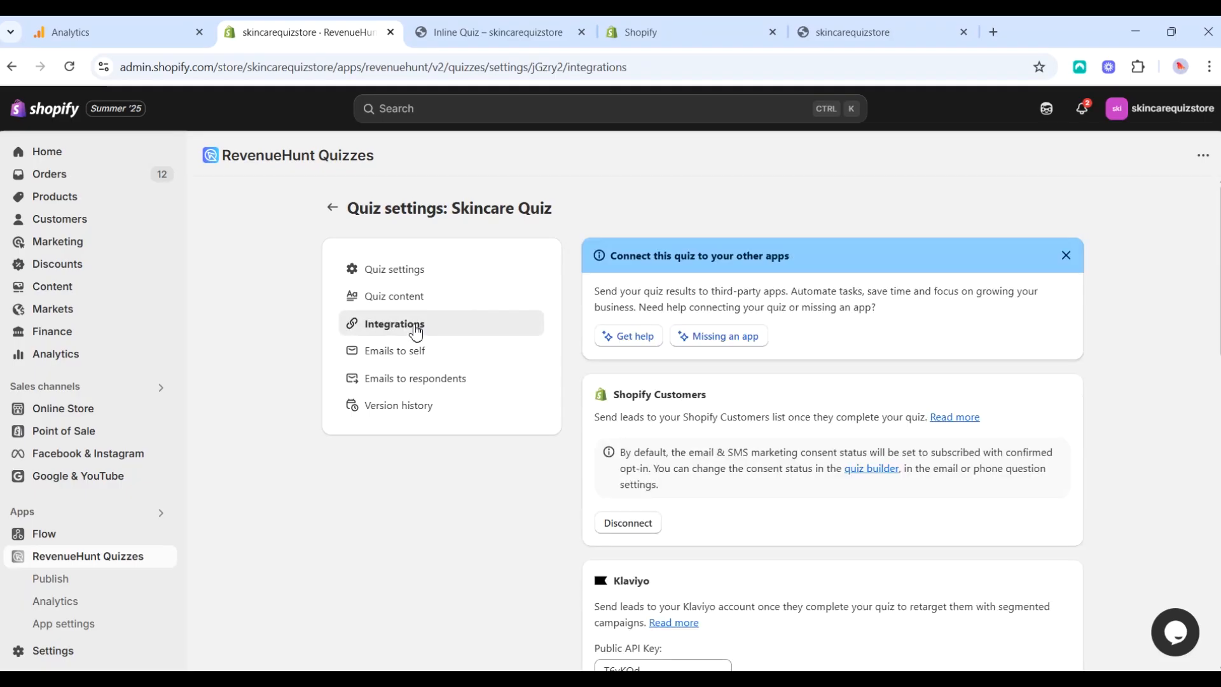
# Activate the Google Analytics integration for the Skincare Quiz and save the quiz settings.
pyautogui.scroll(-10, 662, 253)
pyautogui.scroll(-5, 699, 255)
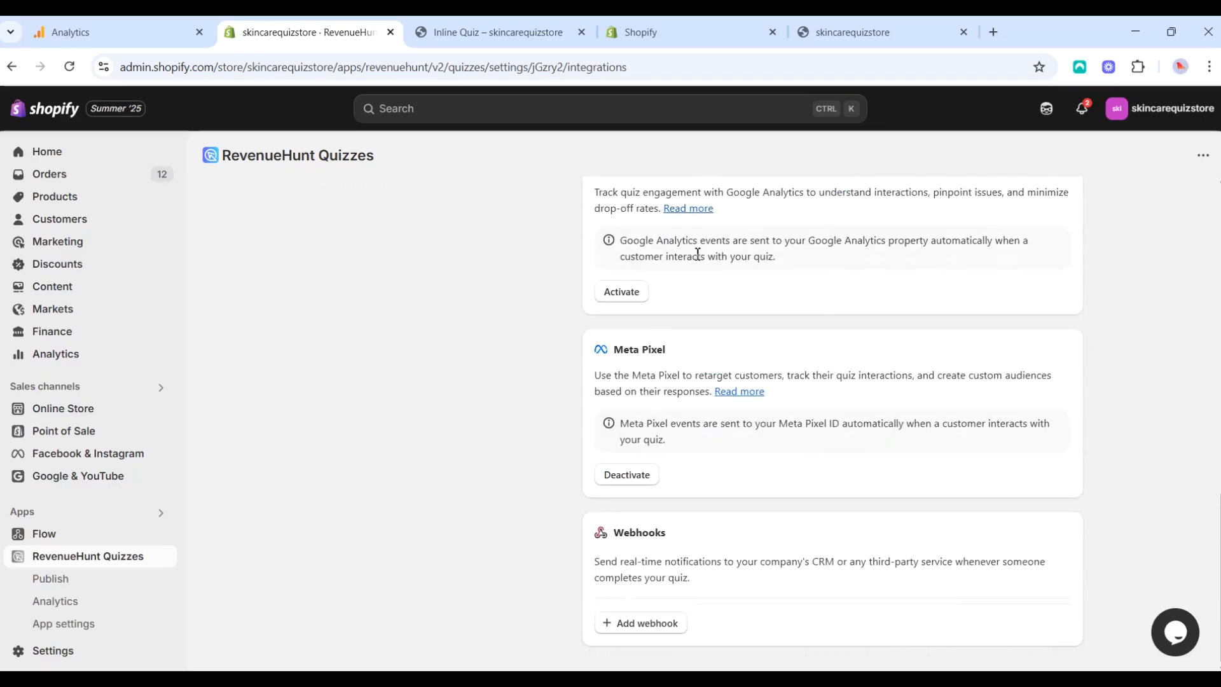
pyautogui.scroll(1, 671, 311)
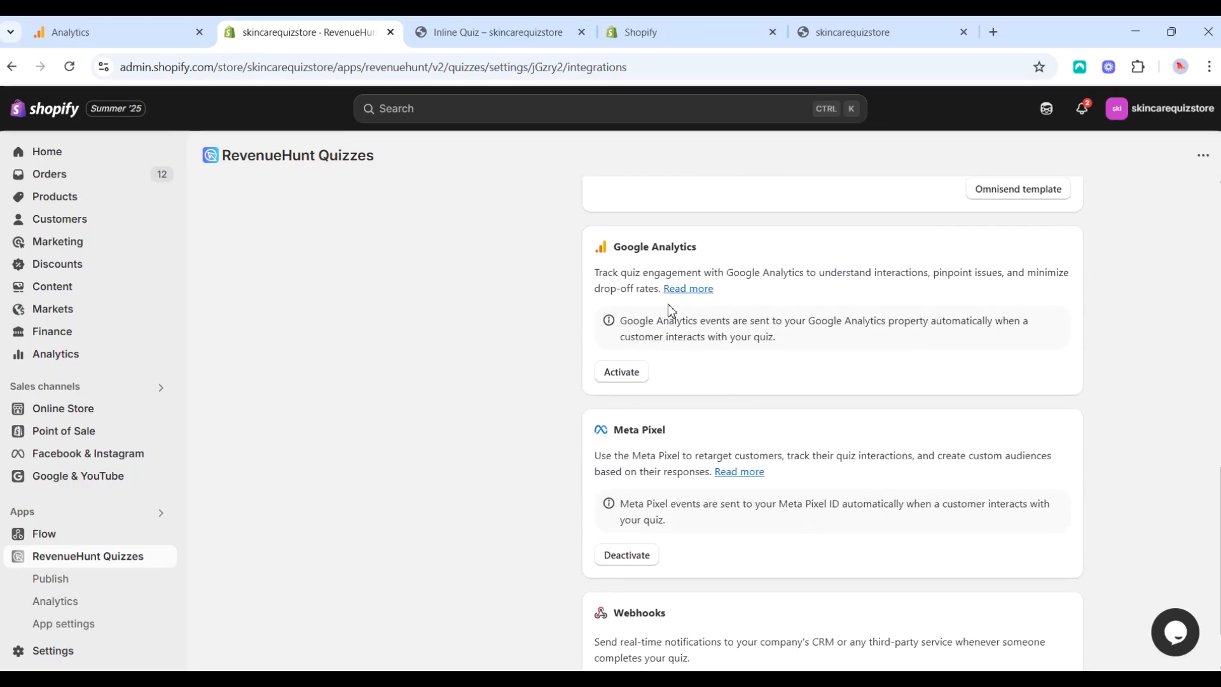
pyautogui.click(622, 374)
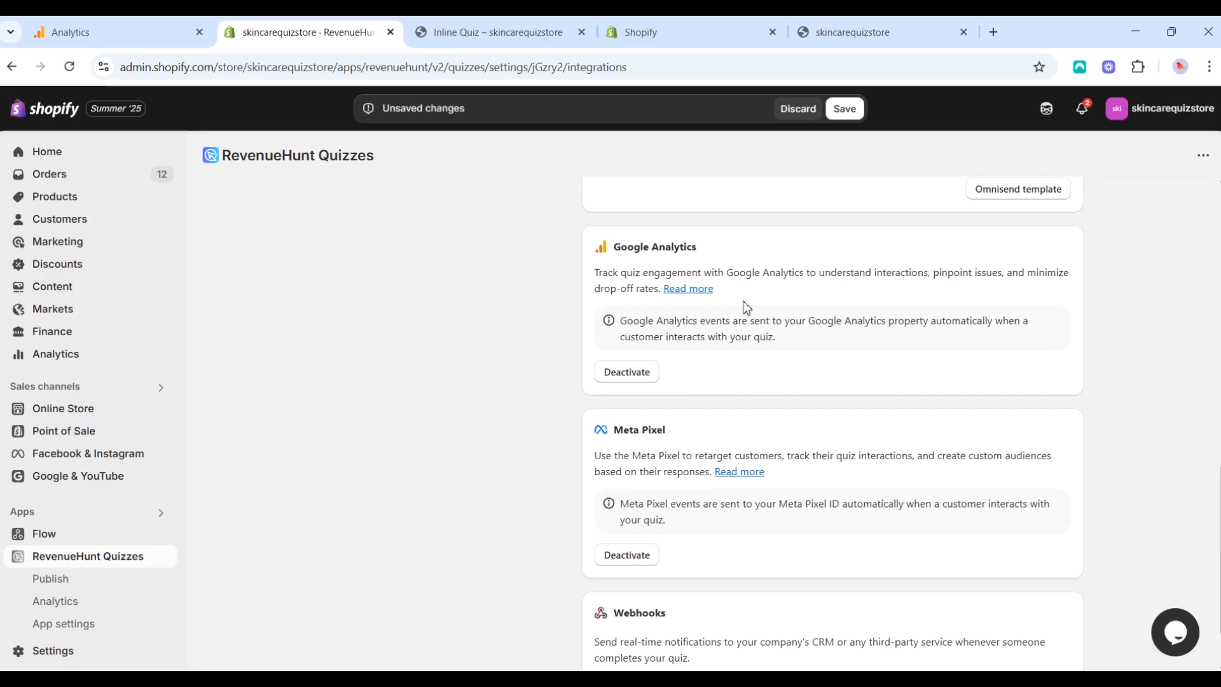
pyautogui.click(842, 108)
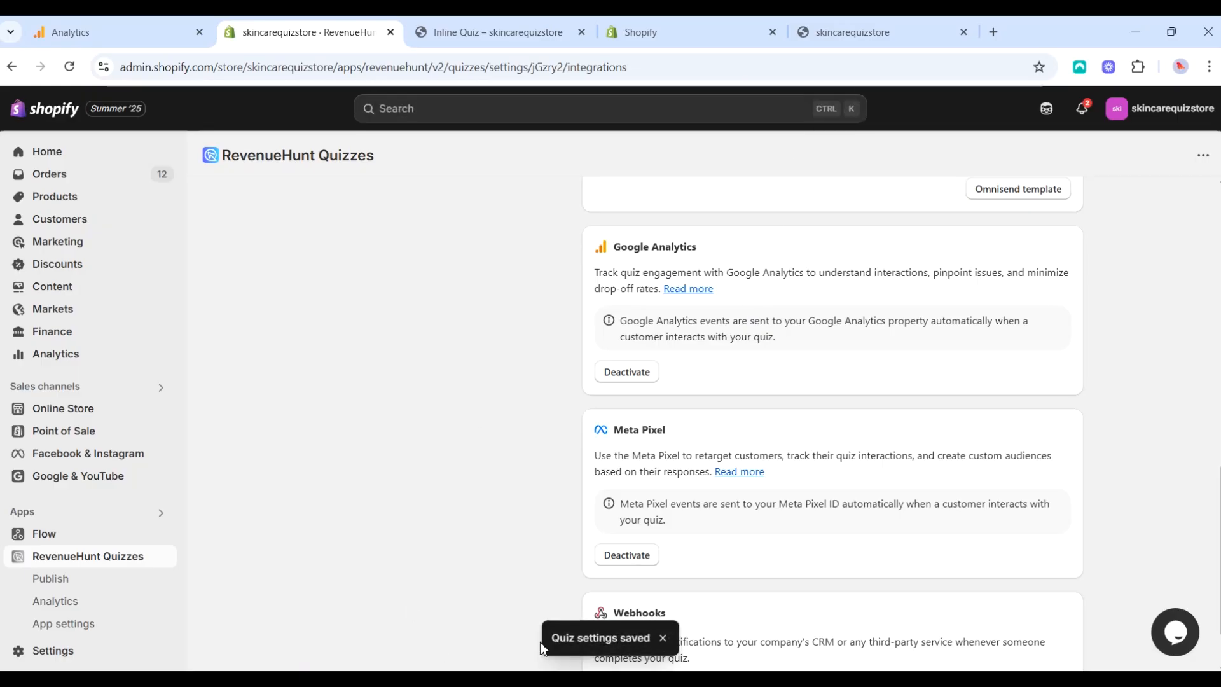
pyautogui.scroll(2, 629, 411)
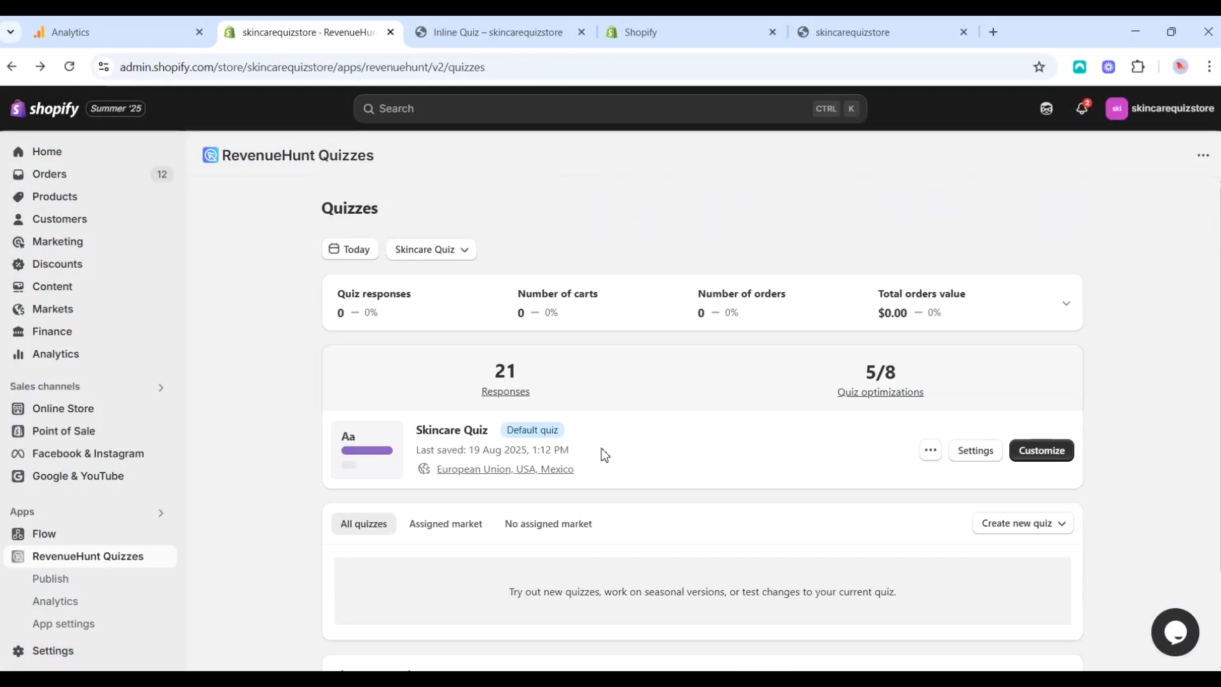
# Start the Skincare Routine Finder on the storefront's Inline Quiz page and submit a first name.
pyautogui.click(451, 30)
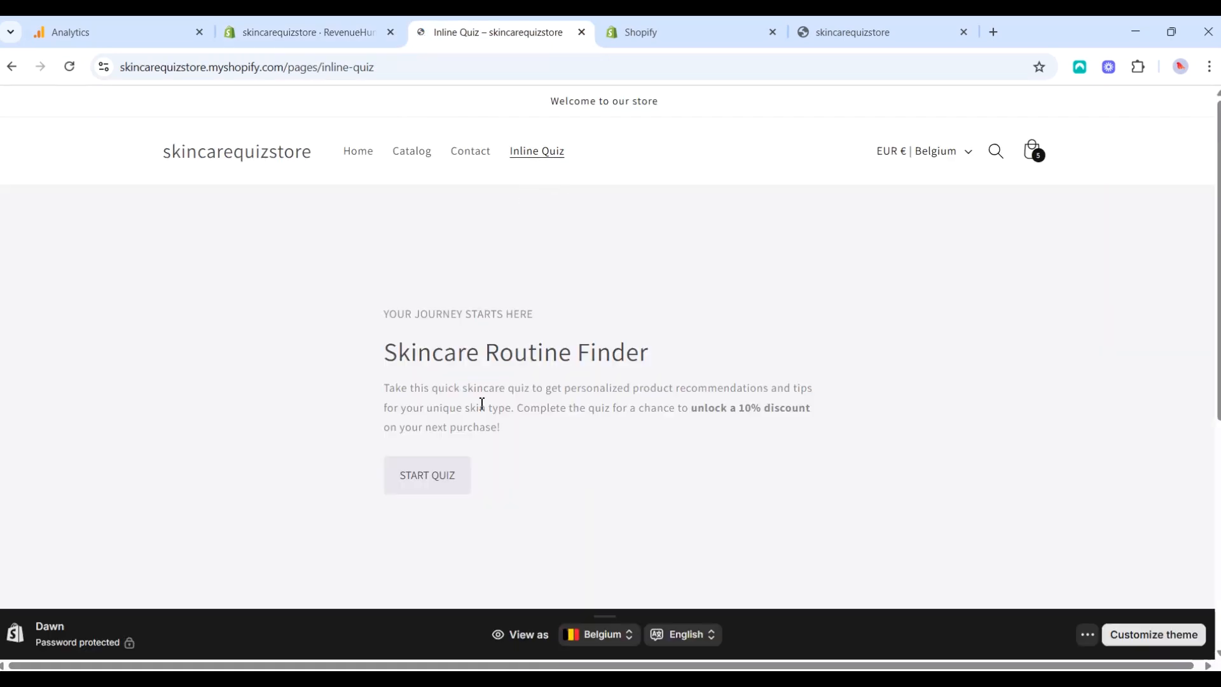
pyautogui.click(427, 475)
pyautogui.click(428, 398)
pyautogui.write('Pauline')
pyautogui.click(436, 488)
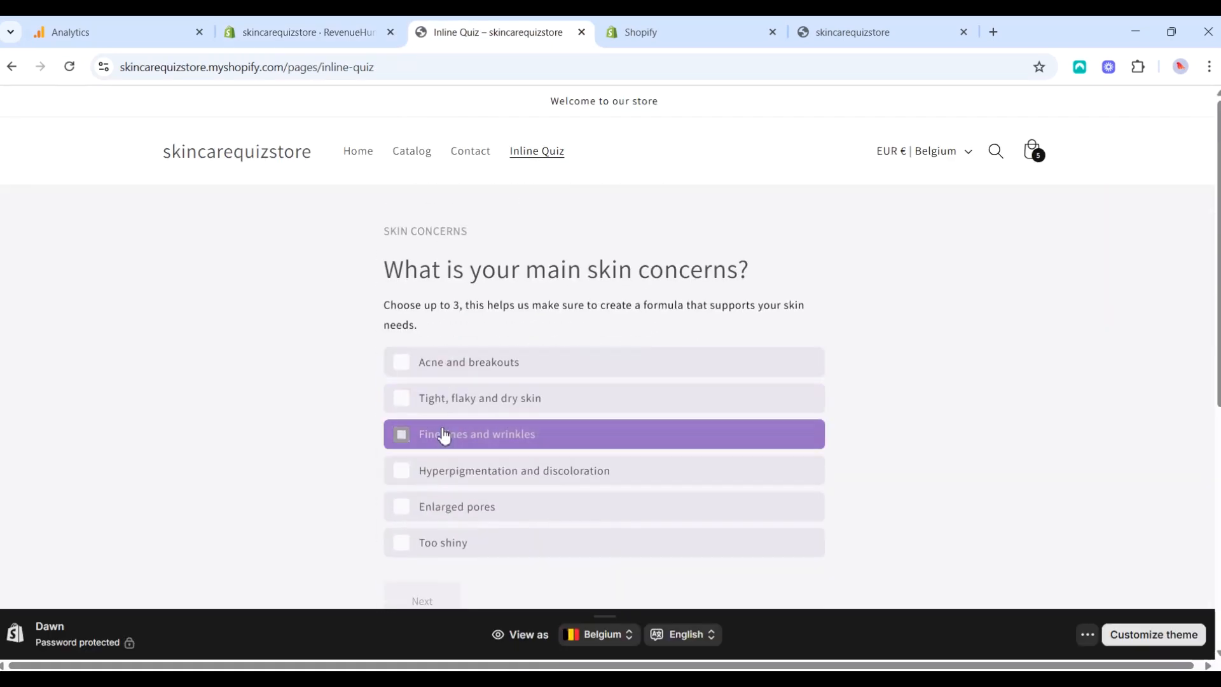
# Answer the quiz's skin questions up to the email question, choosing Acne and breakouts as a main skin concern.
pyautogui.click(445, 360)
pyautogui.click(445, 398)
pyautogui.scroll(-2, 449, 478)
pyautogui.click(421, 520)
pyautogui.click(445, 292)
pyautogui.click(420, 495)
# Submit the quiz with an email address and marketing consent, and look through the recommended products.
pyautogui.click(447, 308)
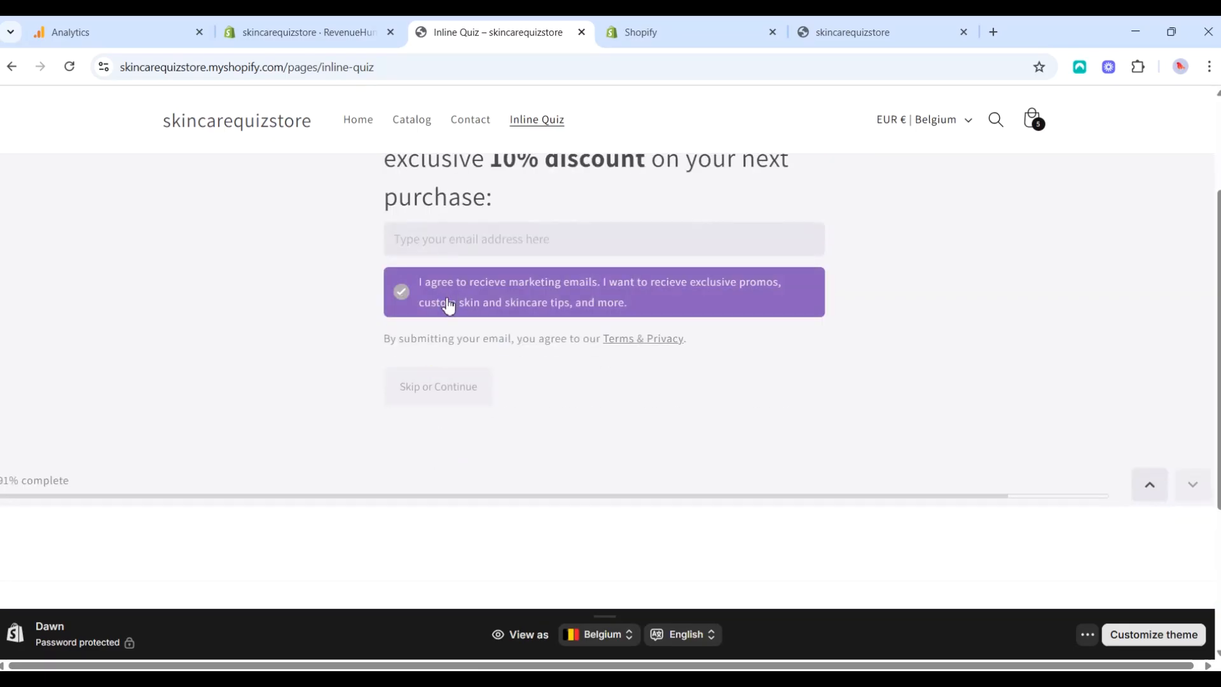
pyautogui.click(458, 241)
pyautogui.write('p@re')
pyautogui.click(458, 269)
pyautogui.click(464, 392)
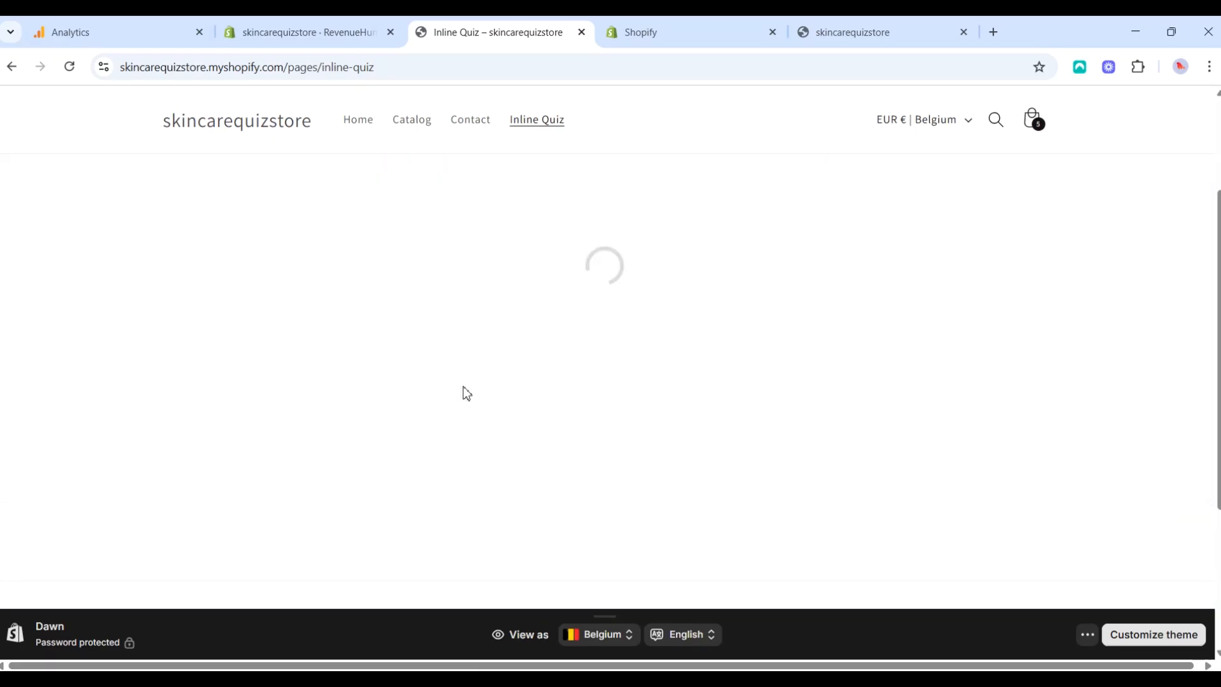
pyautogui.scroll(-5, 504, 389)
pyautogui.scroll(8, 512, 388)
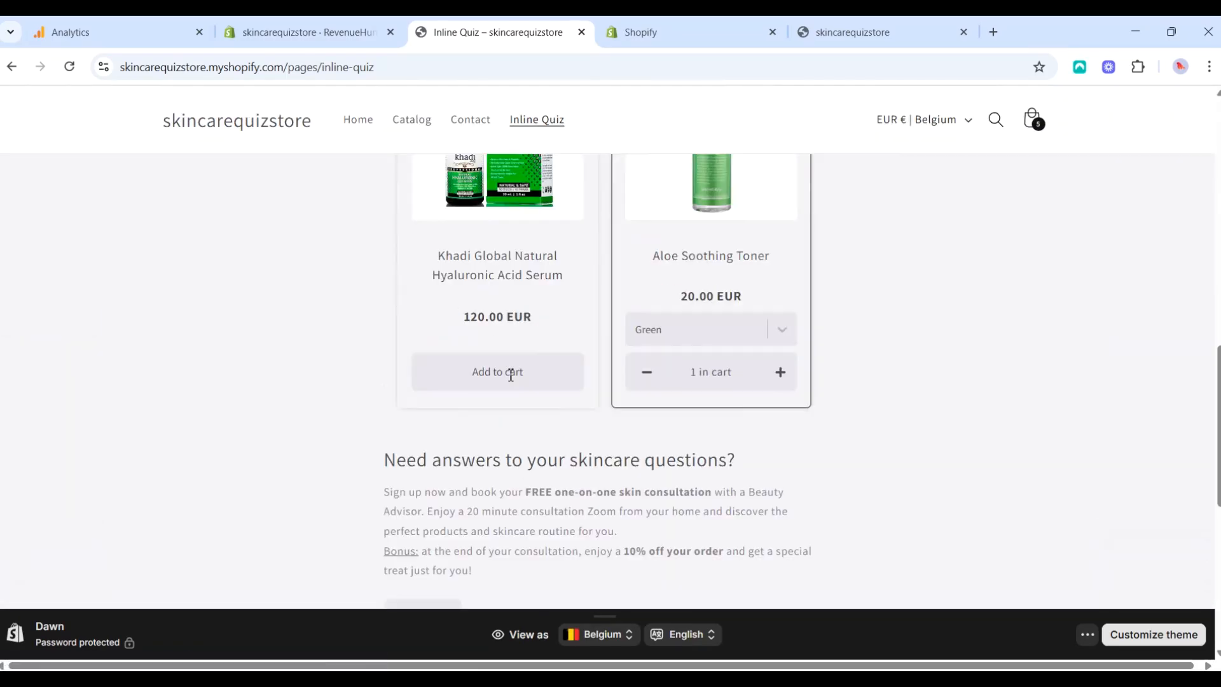
# Switch to Analytics and look through the property's Home overview.
pyautogui.click(116, 39)
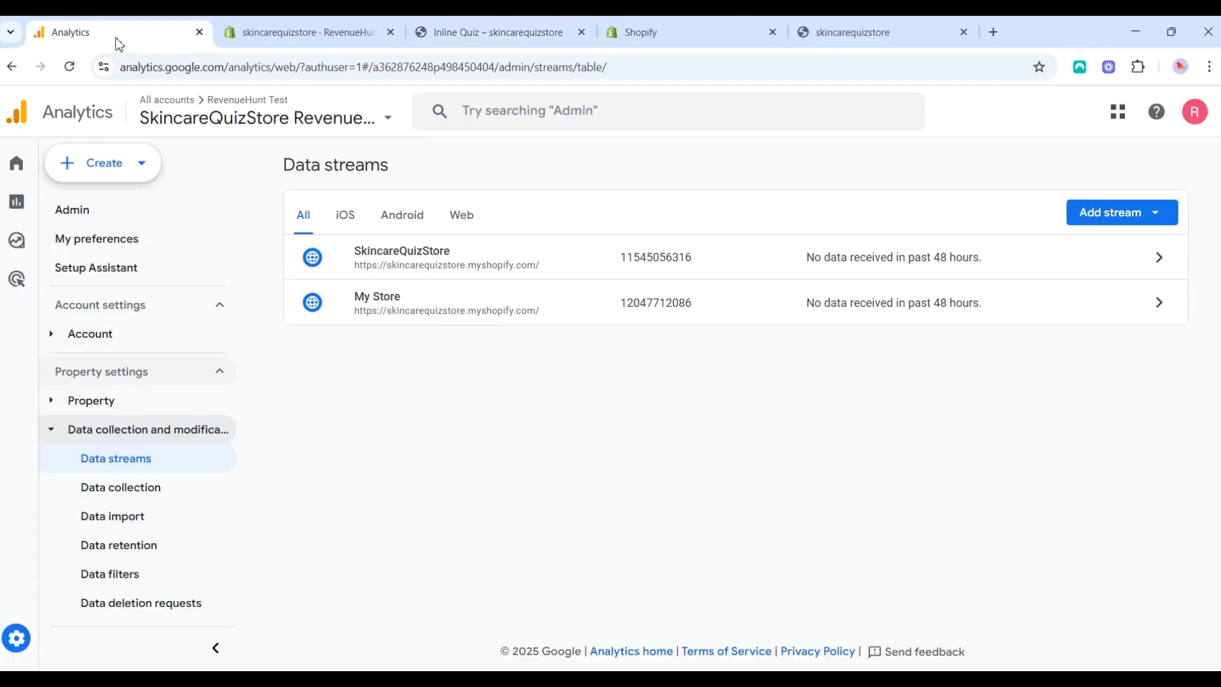
pyautogui.click(18, 164)
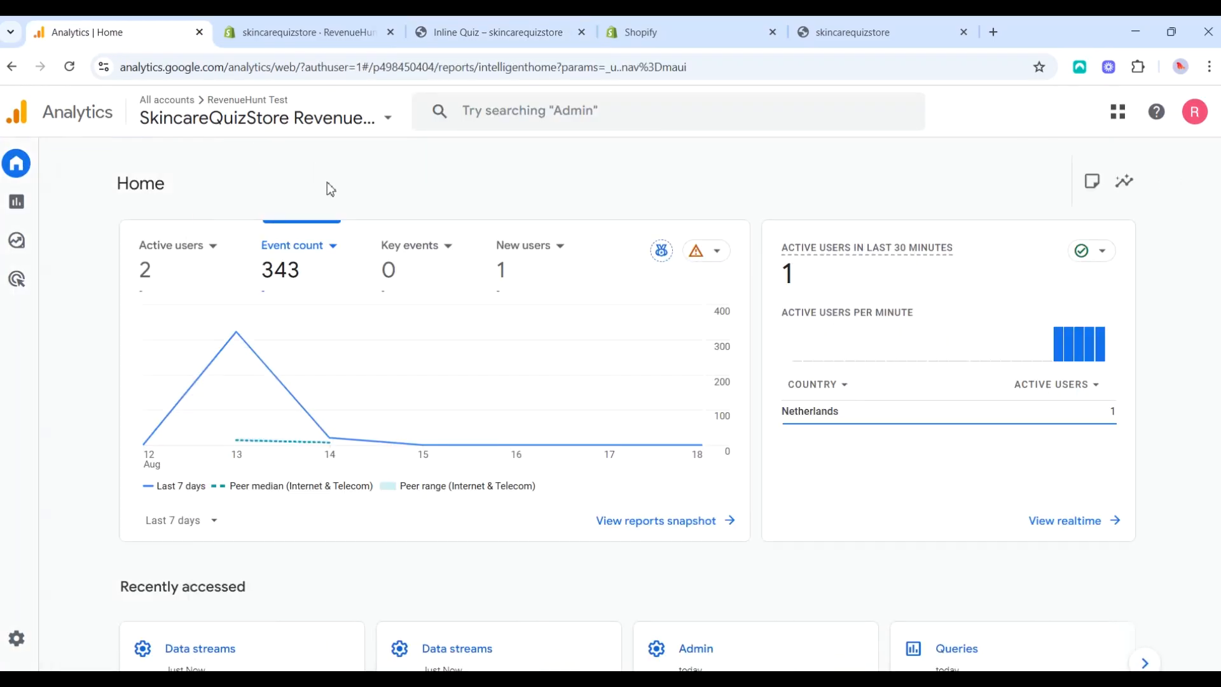
pyautogui.scroll(-7, 549, 512)
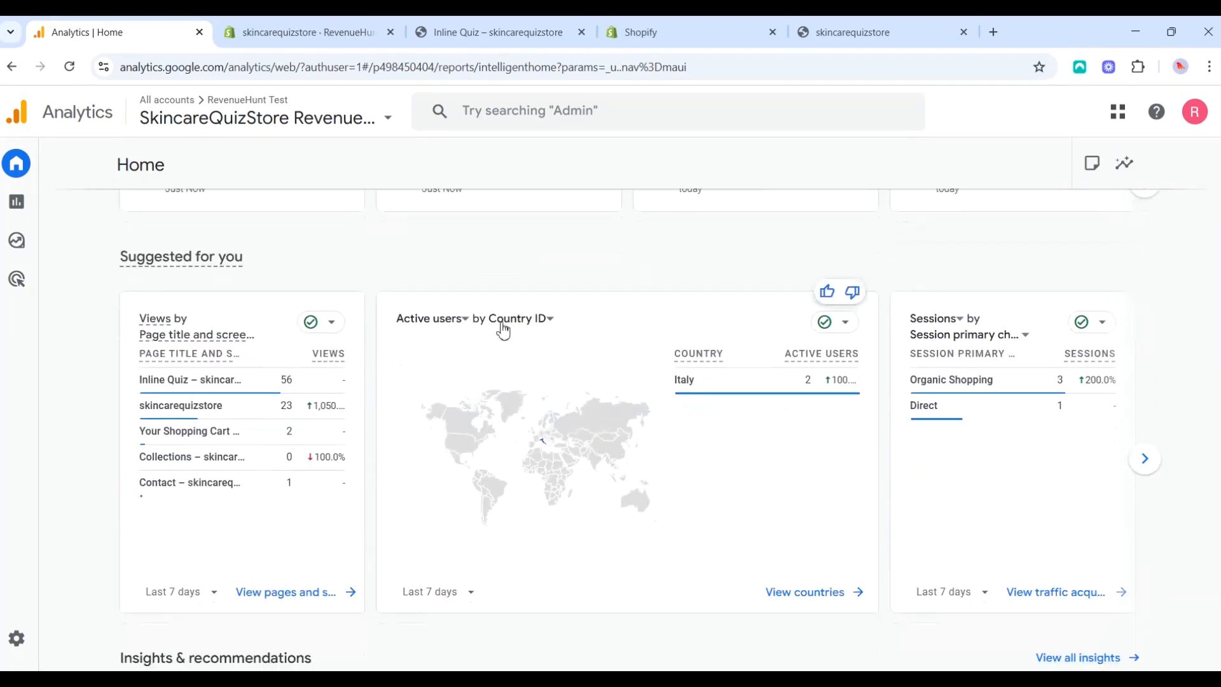
pyautogui.scroll(6, 512, 333)
pyautogui.scroll(2, 512, 332)
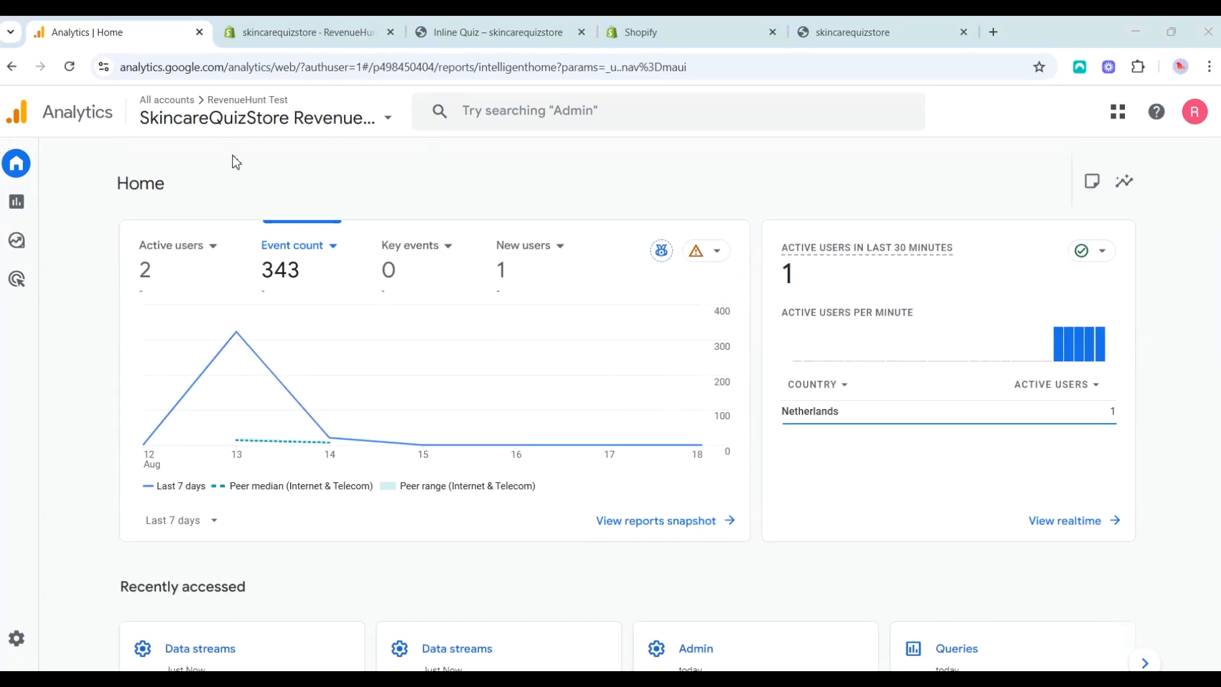
# Open the Realtime overview and page through the event counts by event name to check the quiz events.
pyautogui.click(1097, 526)
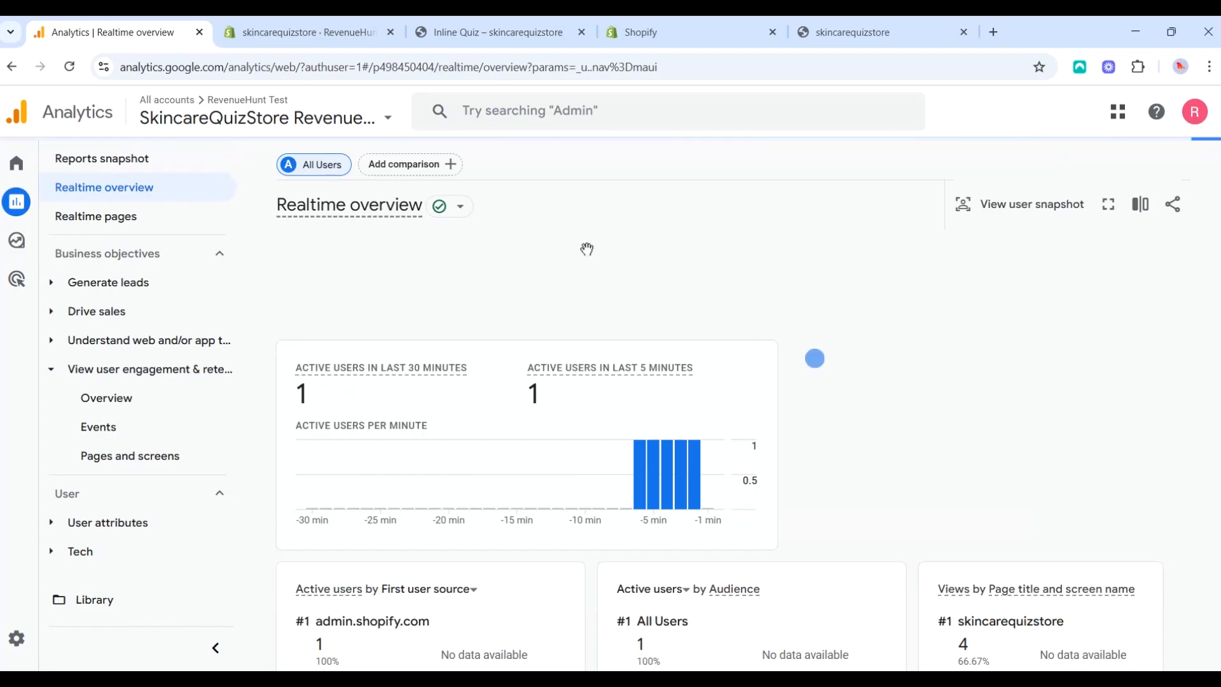
pyautogui.scroll(-5, 657, 420)
pyautogui.scroll(-3, 657, 420)
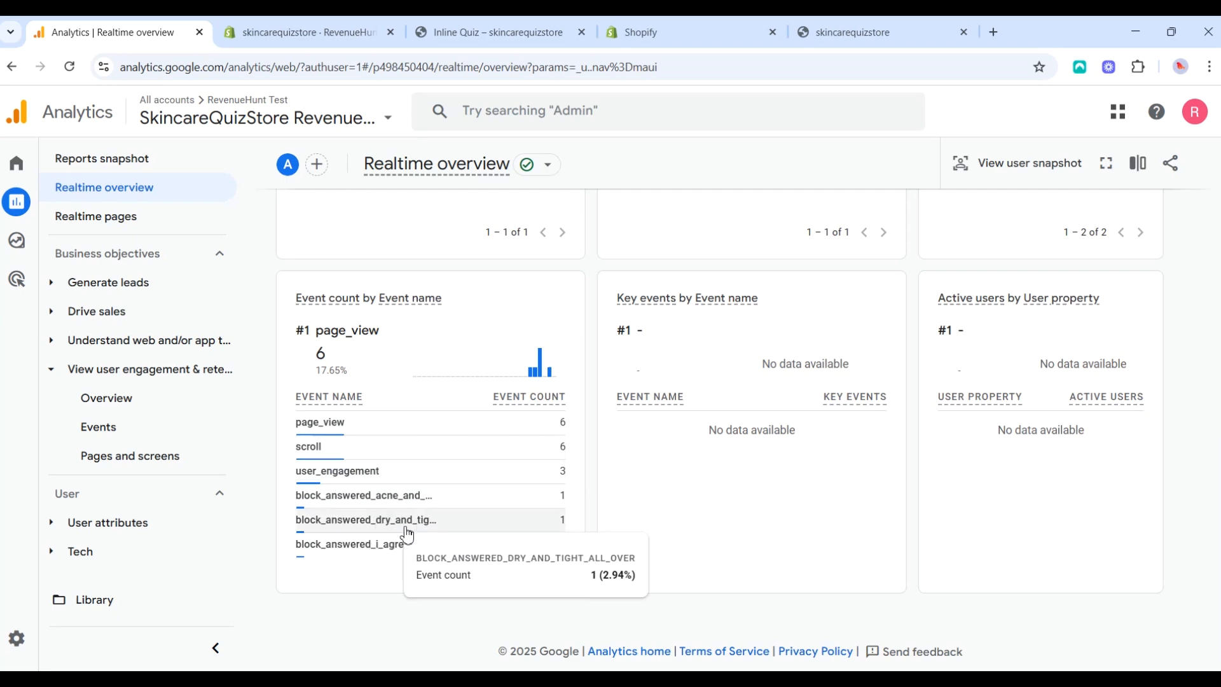
pyautogui.click(566, 573)
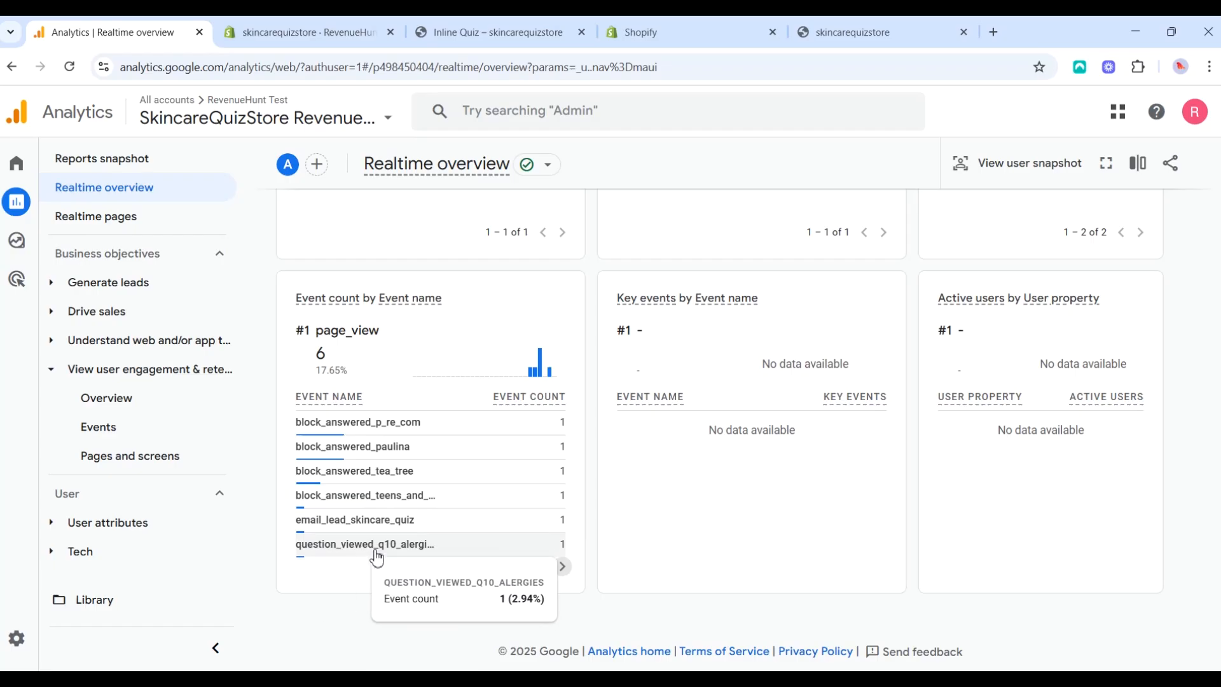
pyautogui.click(563, 567)
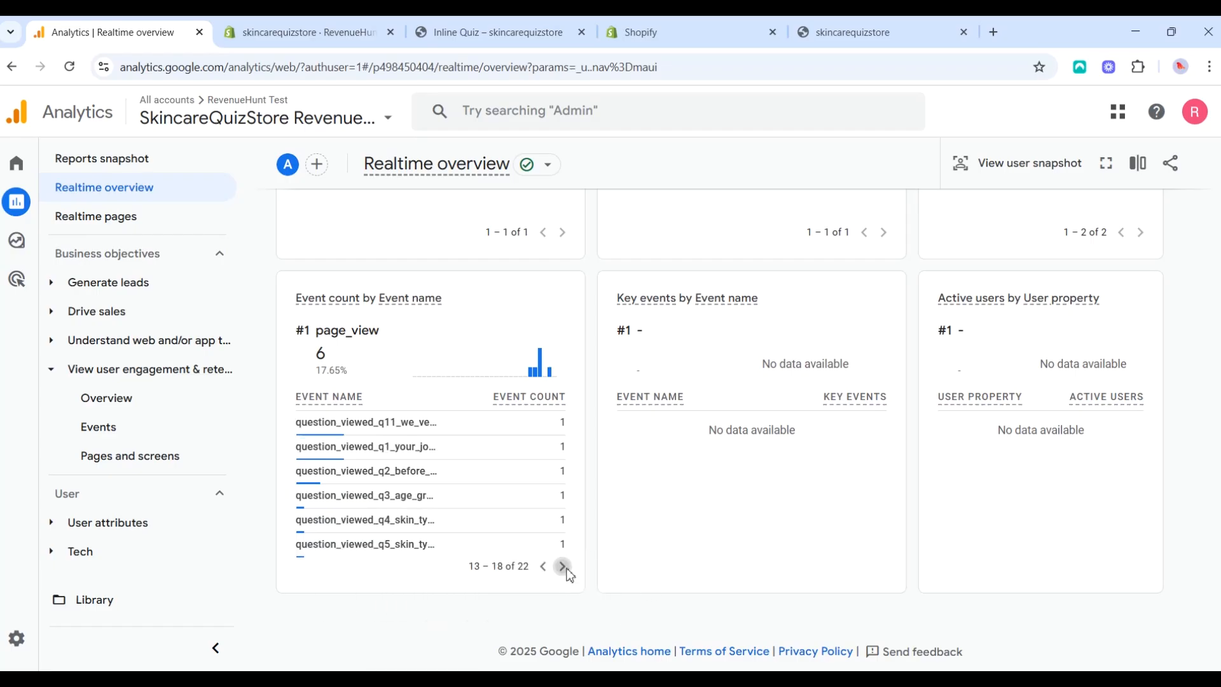
pyautogui.click(565, 567)
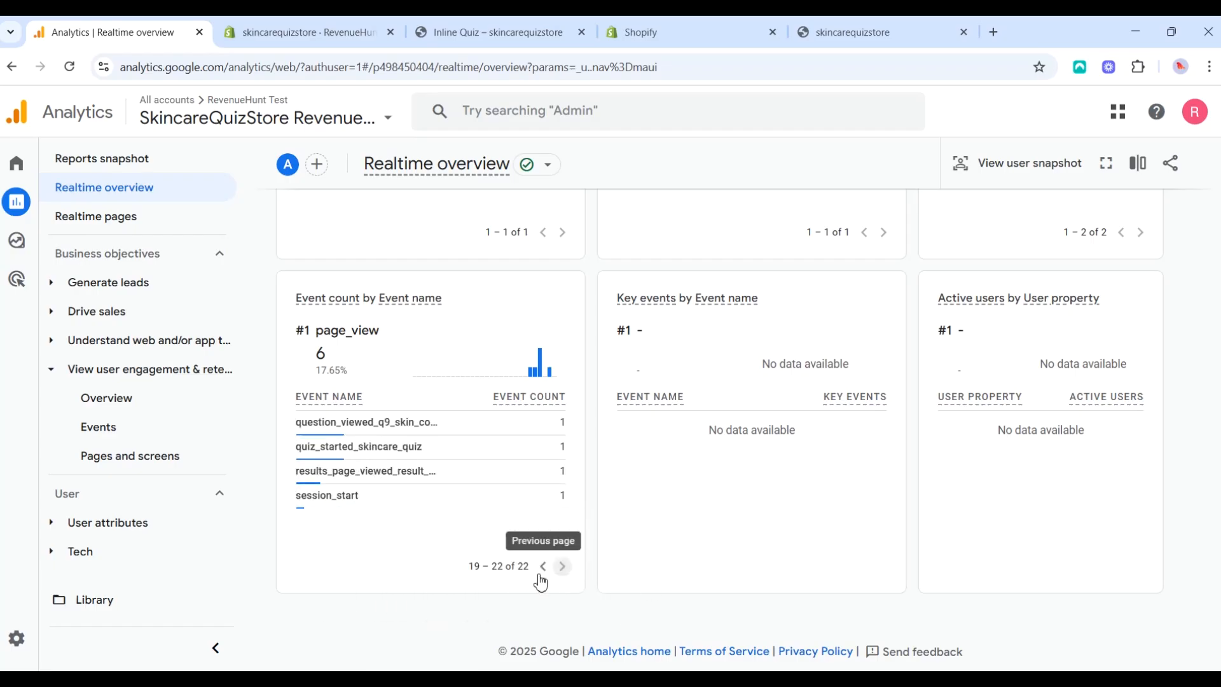
pyautogui.click(543, 566)
pyautogui.click(543, 566)
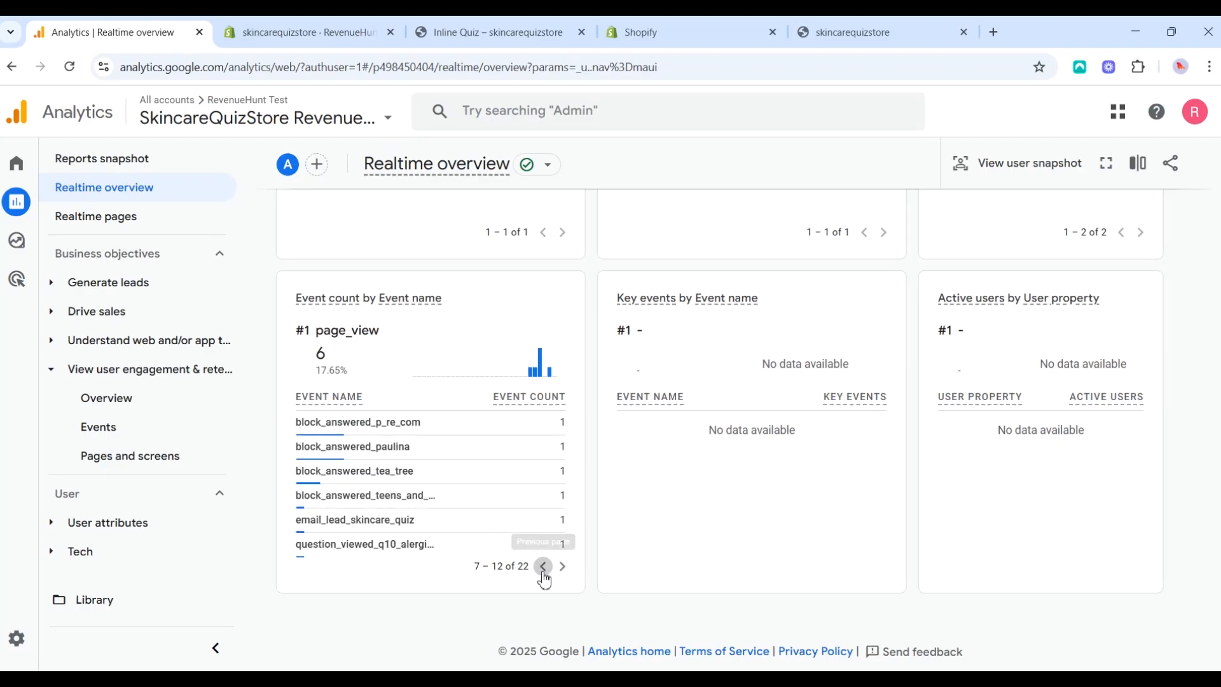
pyautogui.click(543, 567)
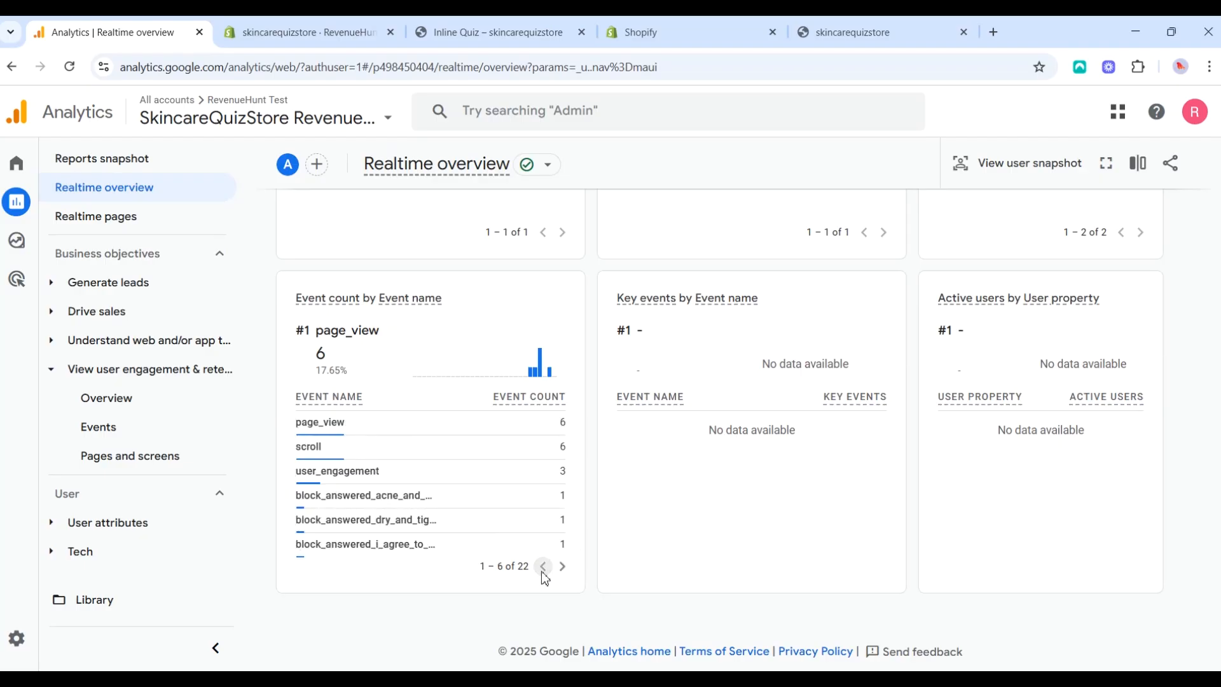
# Open the Events report under user engagement and review the event names with 100 rows per page.
pyautogui.click(125, 436)
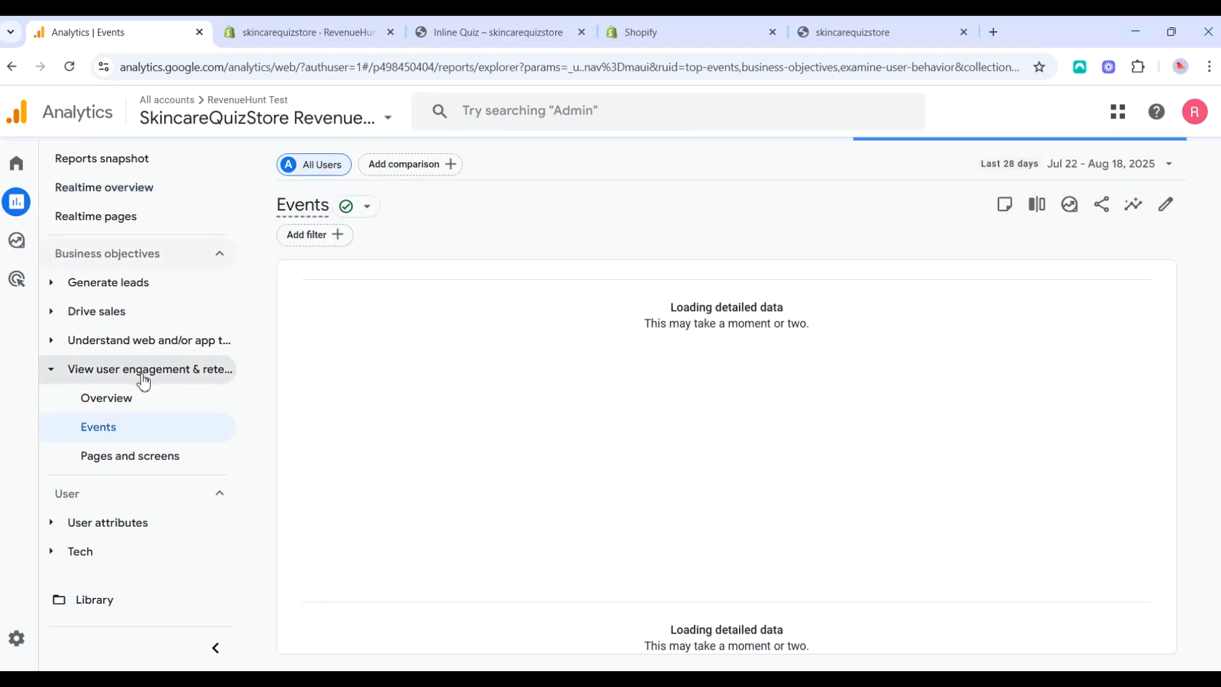
pyautogui.scroll(-1, 484, 382)
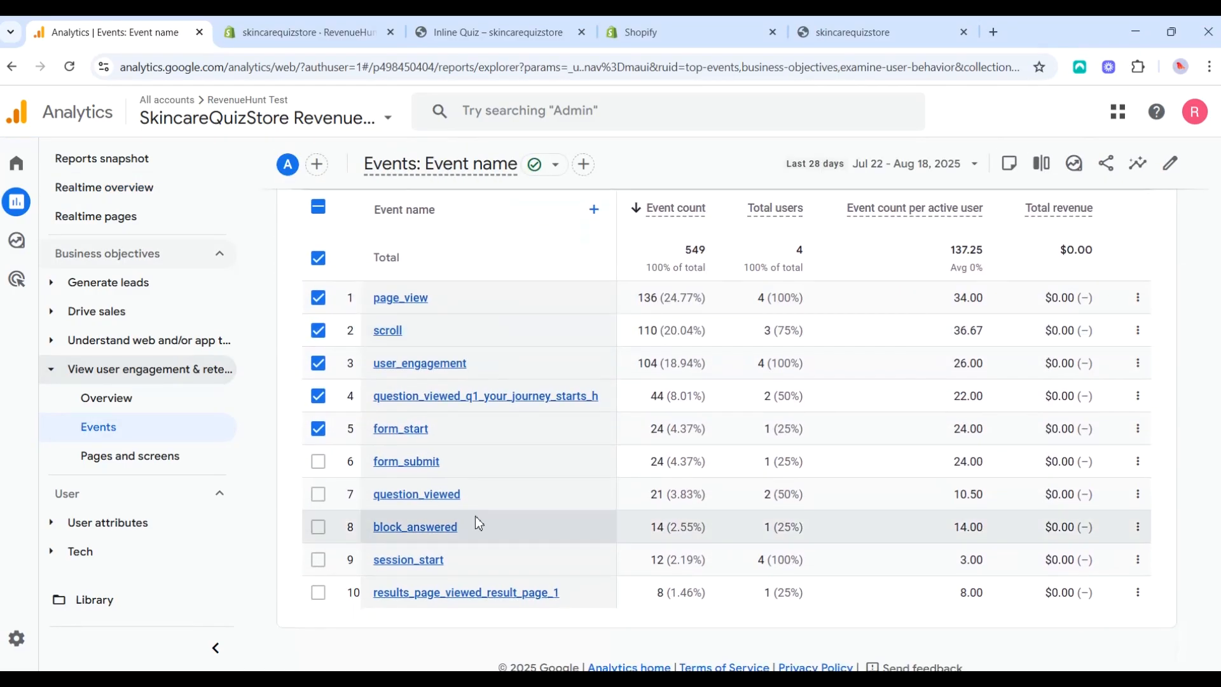
pyautogui.scroll(1, 942, 229)
pyautogui.click(921, 255)
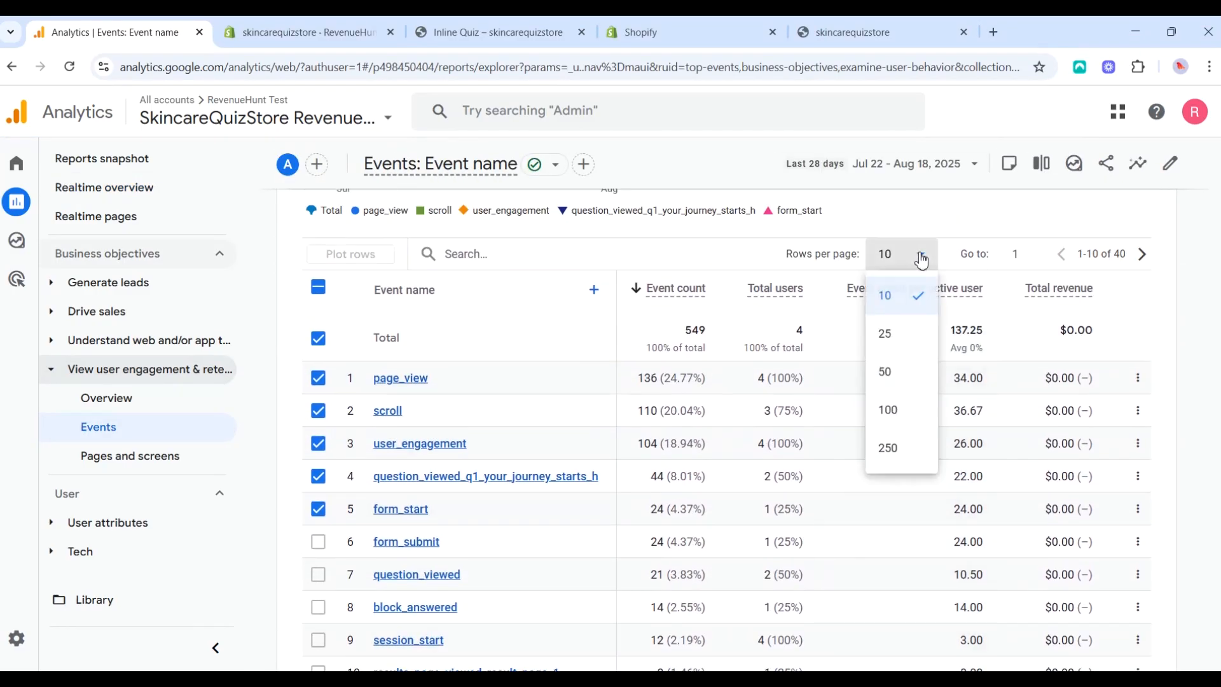
pyautogui.click(906, 412)
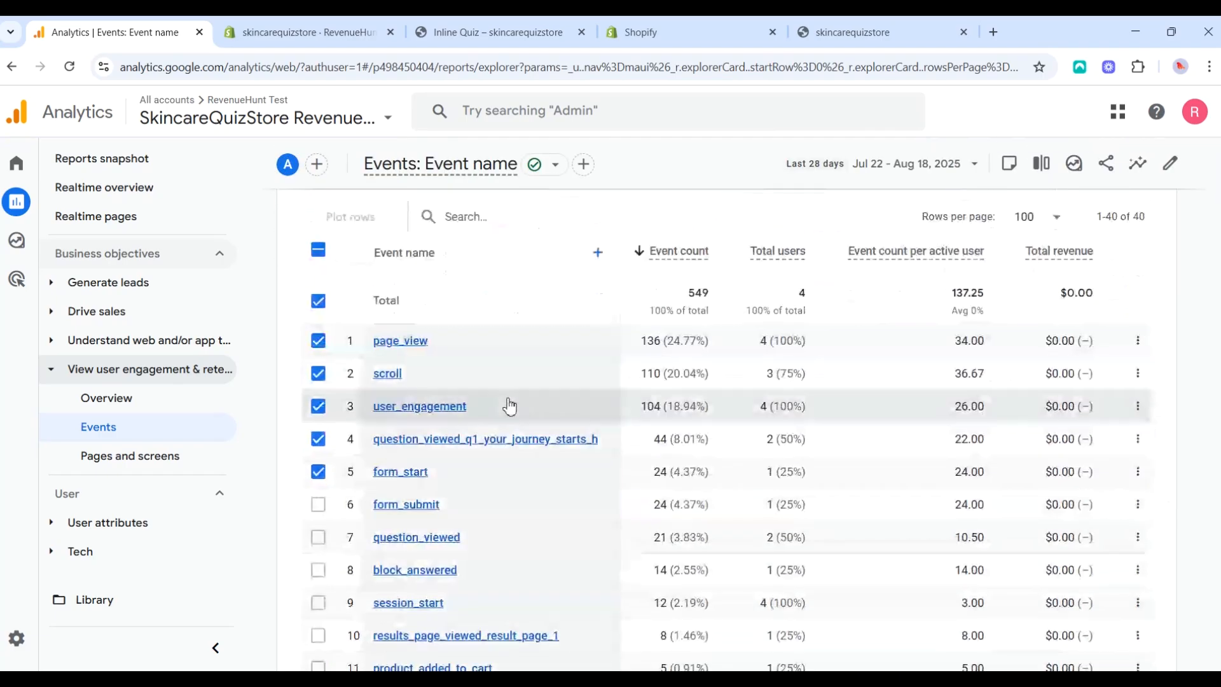
pyautogui.scroll(-1, 521, 420)
pyautogui.scroll(-2, 534, 437)
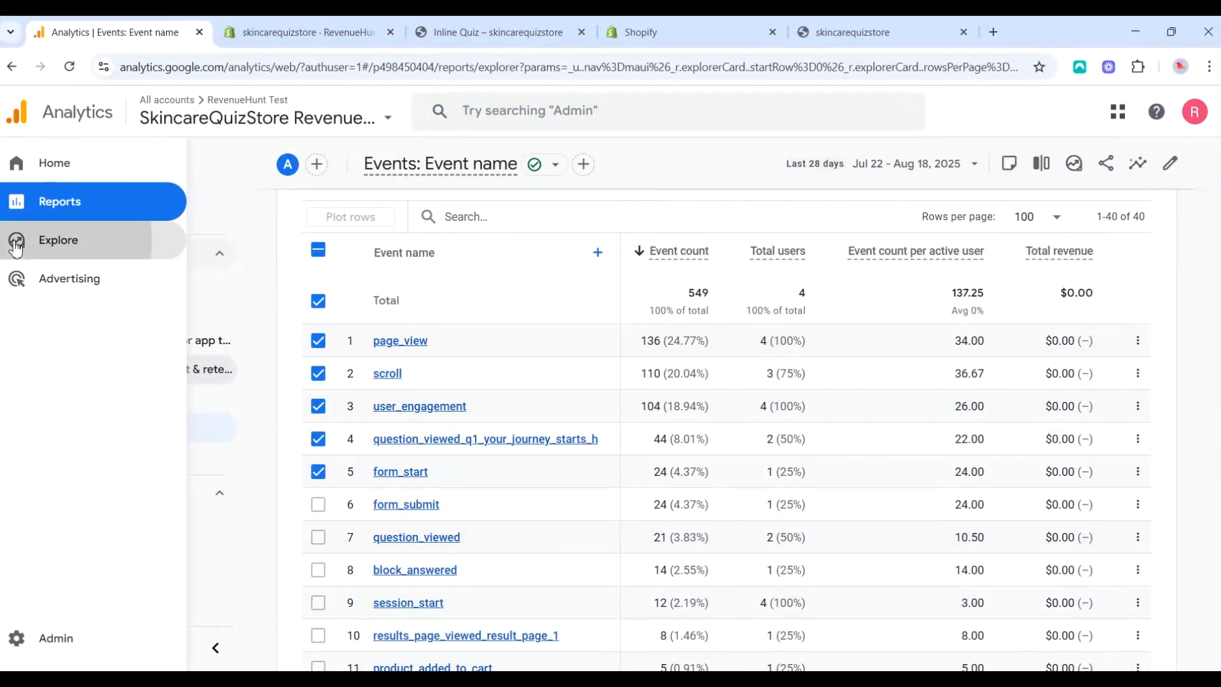
# Create a blank exploration and add Event name as a dimension.
pyautogui.click(16, 249)
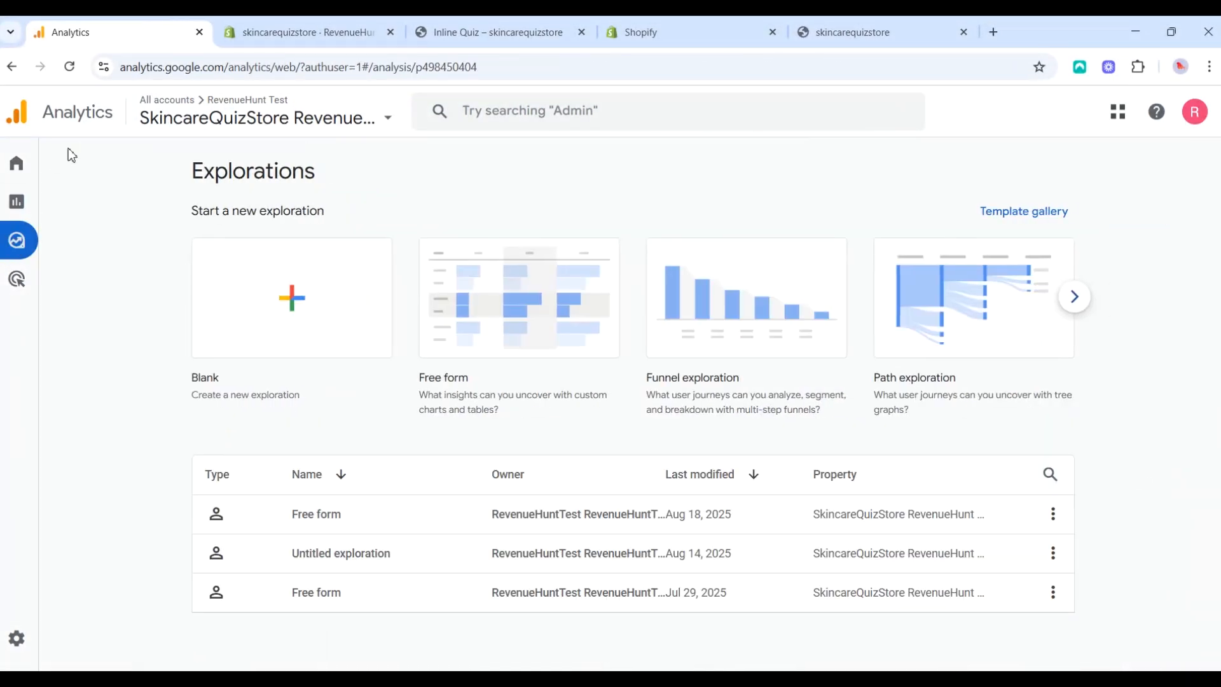
pyautogui.click(360, 337)
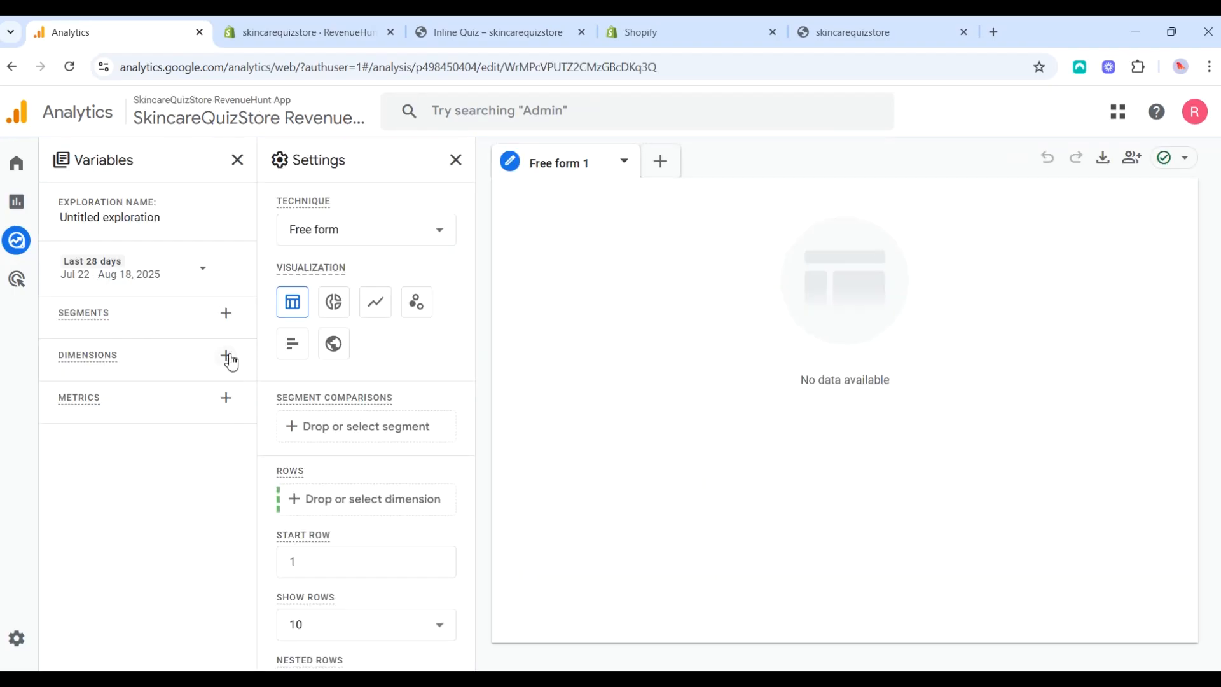
pyautogui.click(227, 357)
pyautogui.click(274, 343)
pyautogui.click(280, 383)
pyautogui.click(1167, 111)
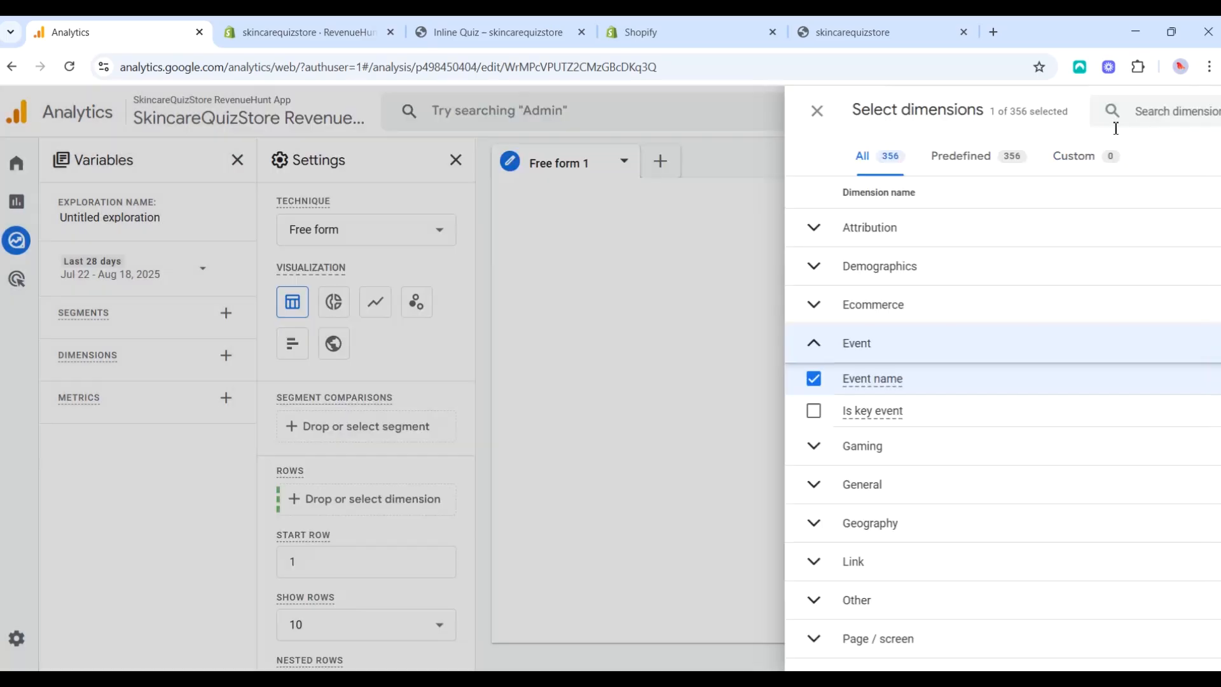
# Assign the Event name dimension to the rows of the free form exploration.
pyautogui.moveTo(121, 396); pyautogui.dragTo(335, 502)
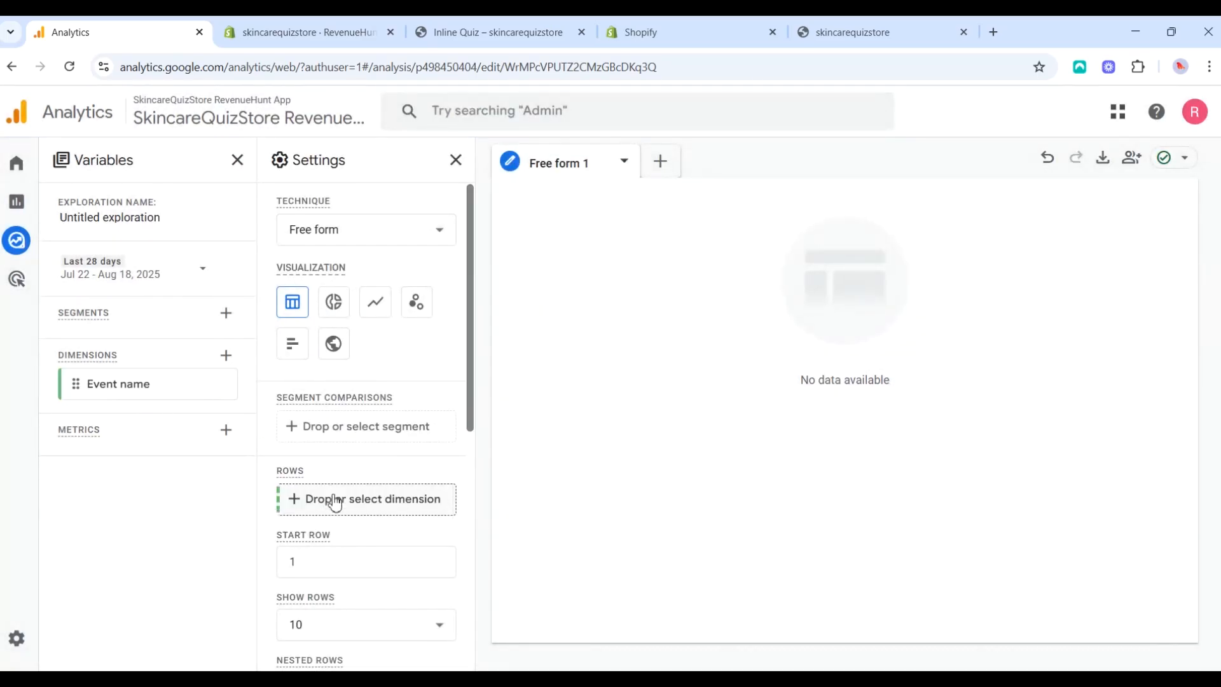
pyautogui.scroll(-3, 411, 474)
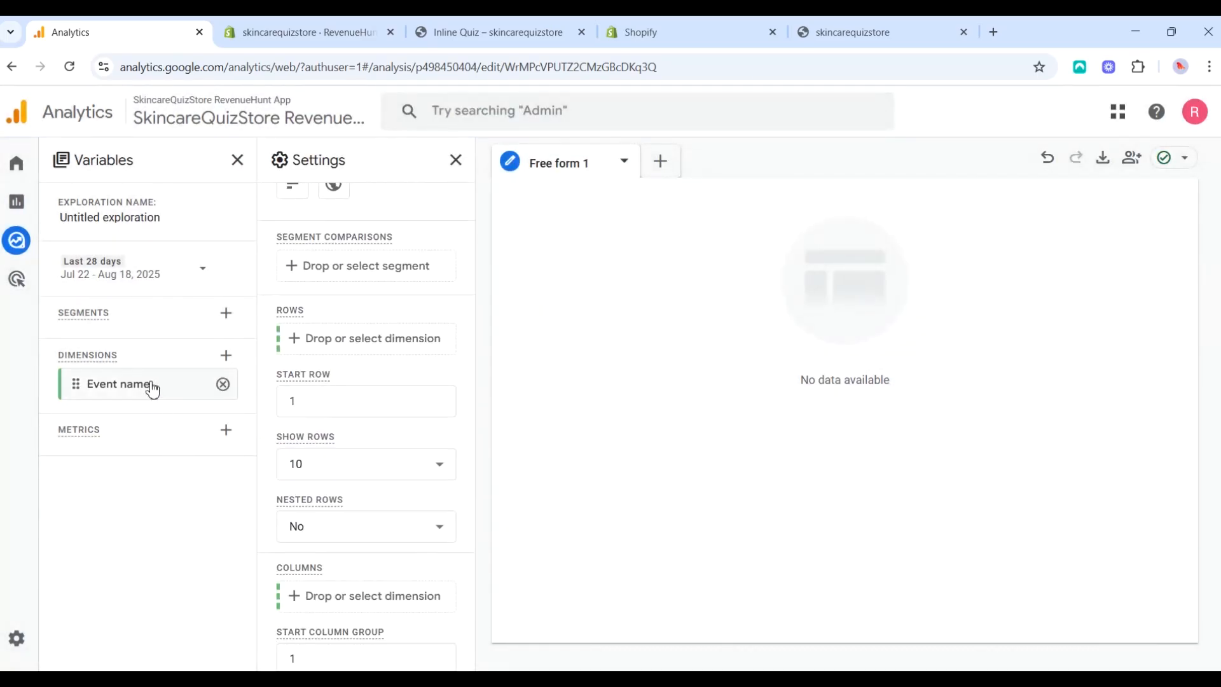
pyautogui.moveTo(151, 387); pyautogui.dragTo(373, 350)
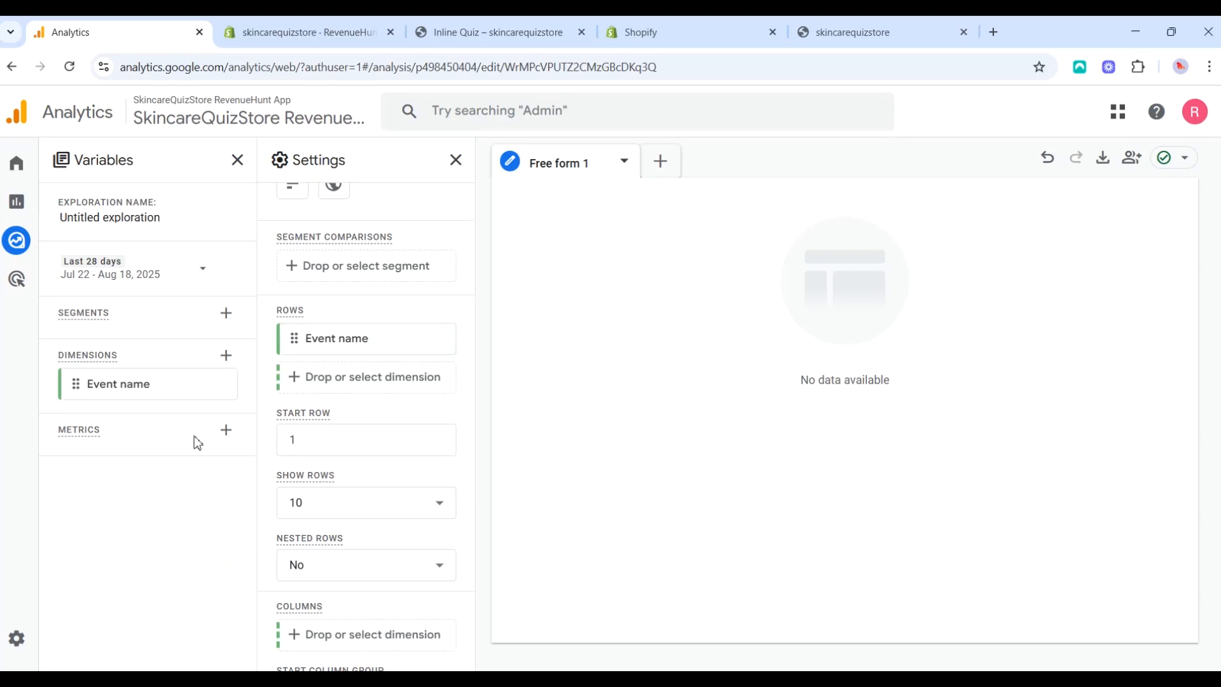
# Add the Event count metric to the exploration and use it as the table's values.
pyautogui.click(226, 430)
pyautogui.click(270, 305)
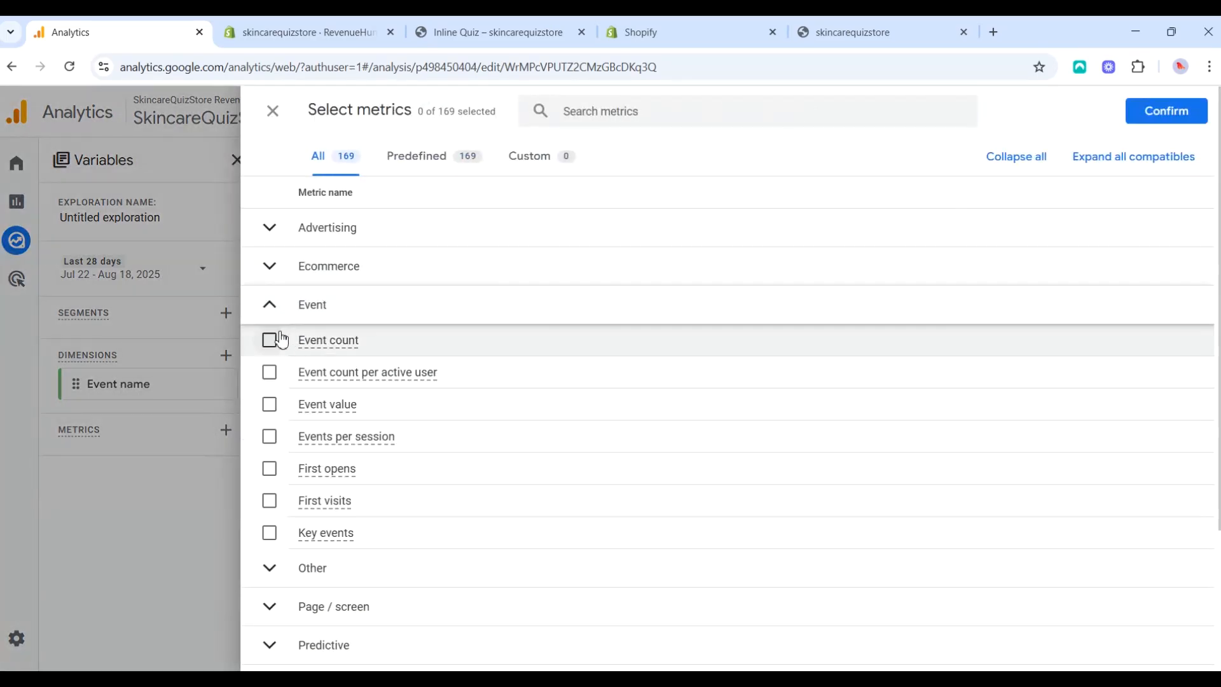
pyautogui.click(268, 338)
pyautogui.click(1167, 111)
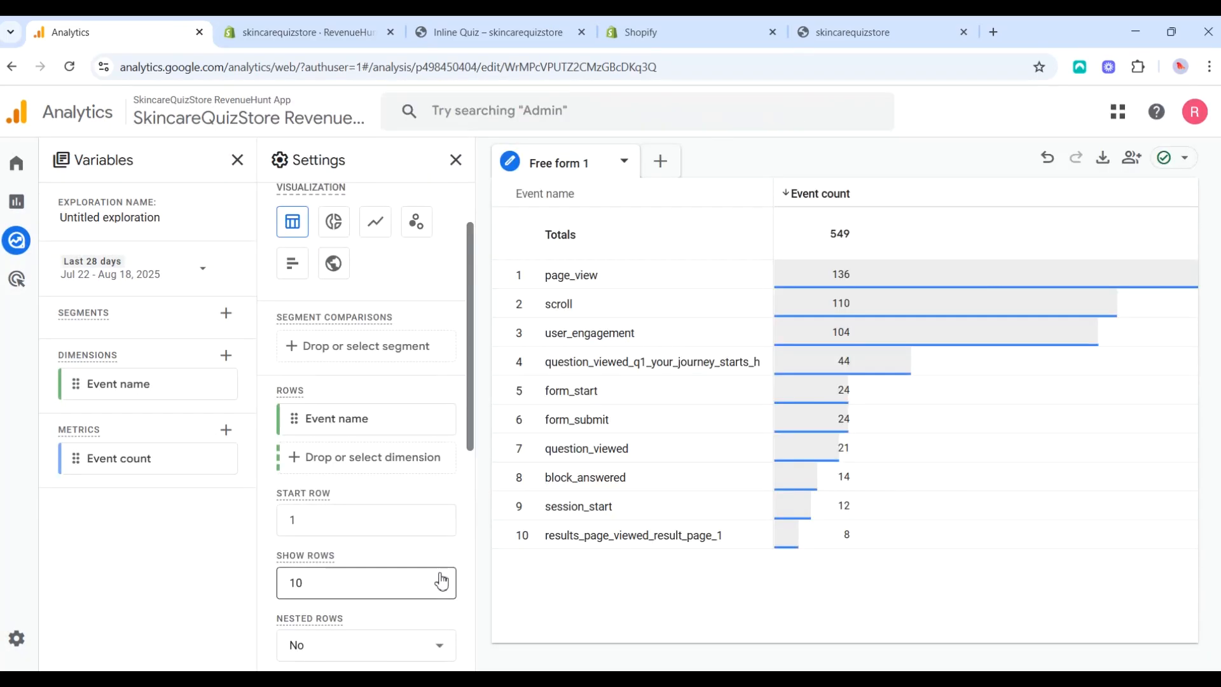
# Set the number of rows shown in the free form table to 100.
pyautogui.scroll(-3, 442, 582)
pyautogui.click(442, 423)
pyautogui.scroll(-1, 342, 535)
pyautogui.click(343, 555)
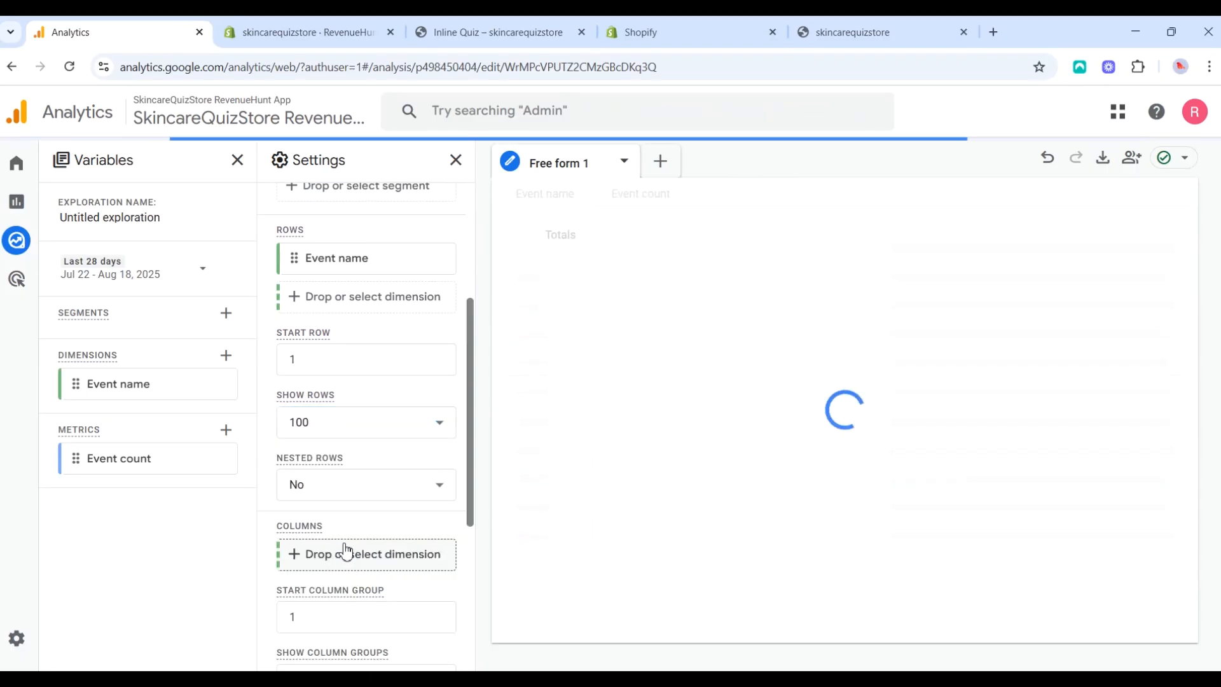
# Filter the exploration to rows whose Event name contains block_answered.
pyautogui.scroll(-5, 347, 528)
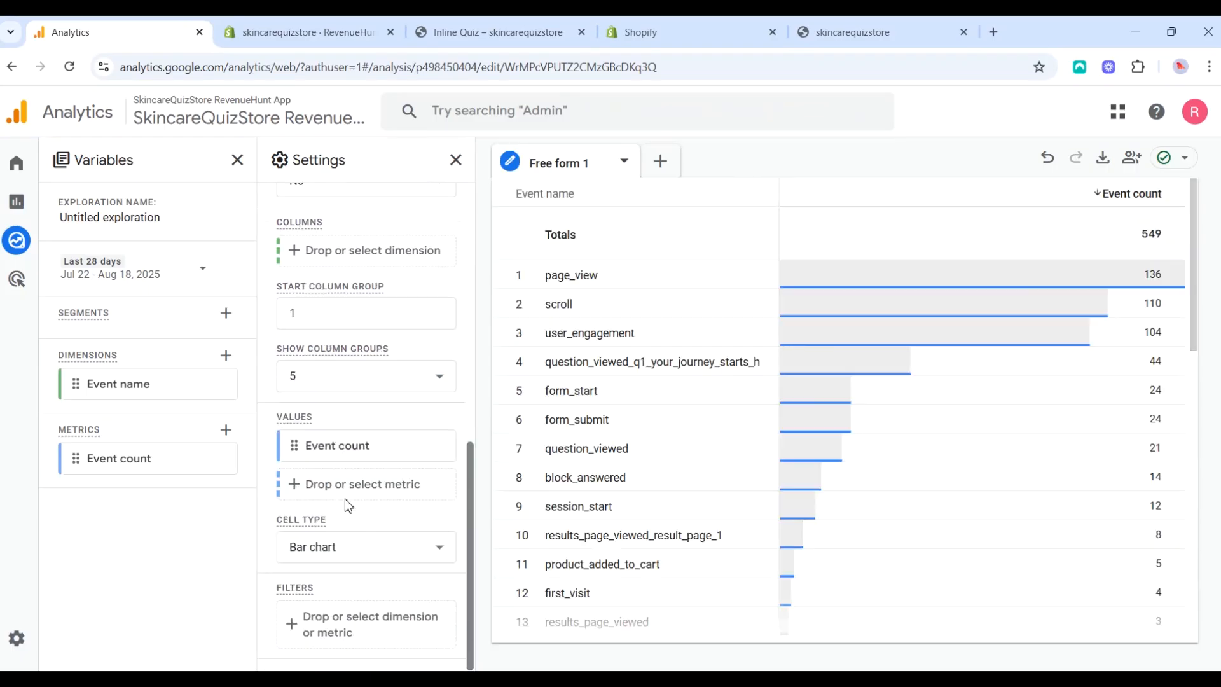
pyautogui.click(328, 618)
pyautogui.click(392, 503)
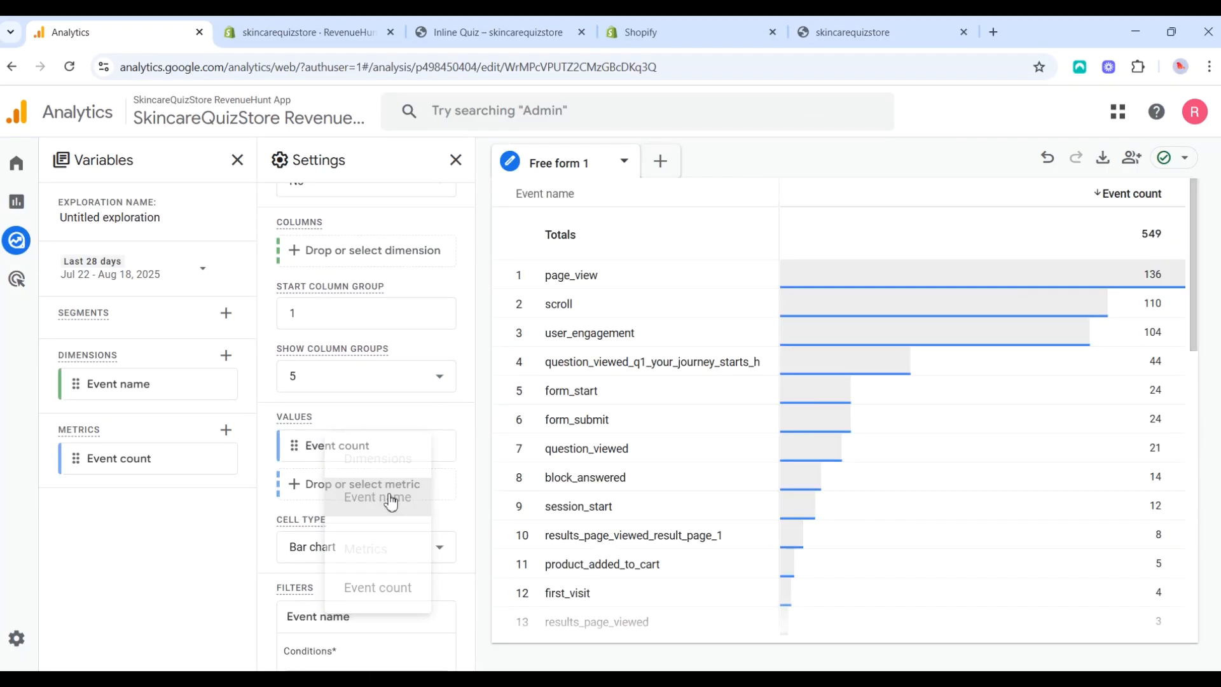
pyautogui.scroll(-3, 388, 500)
pyautogui.click(357, 480)
pyautogui.click(348, 308)
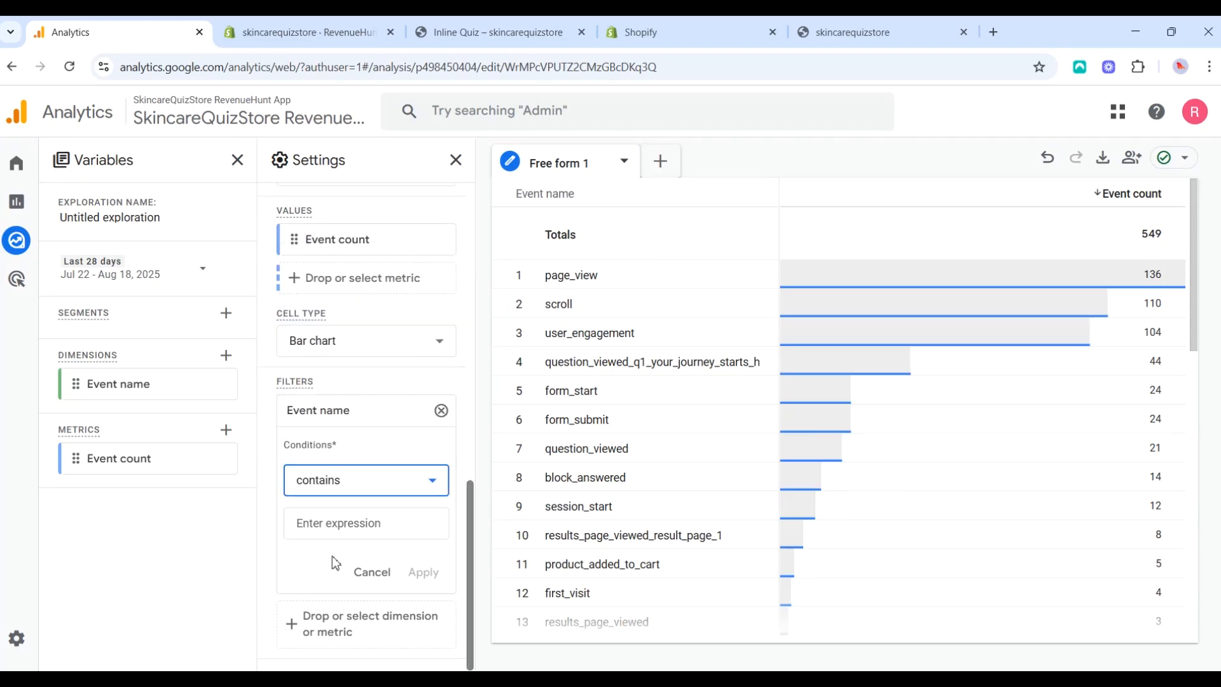
pyautogui.click(347, 523)
pyautogui.scroll(-2, 333, 425)
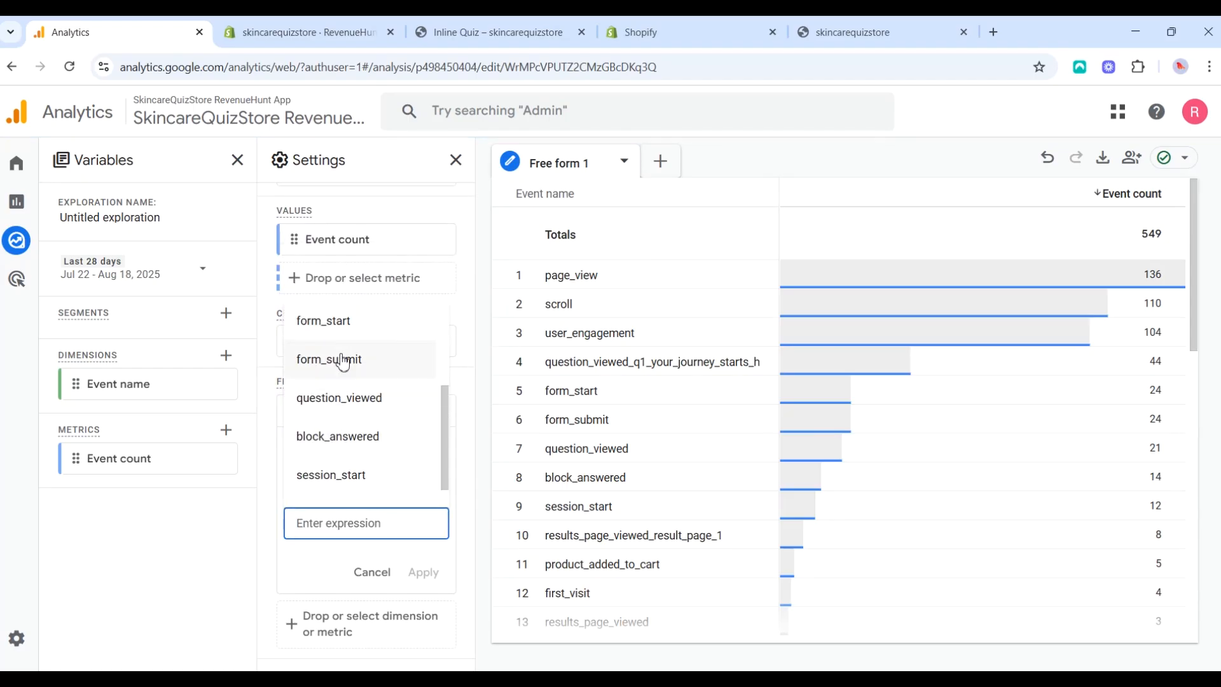
pyautogui.click(353, 437)
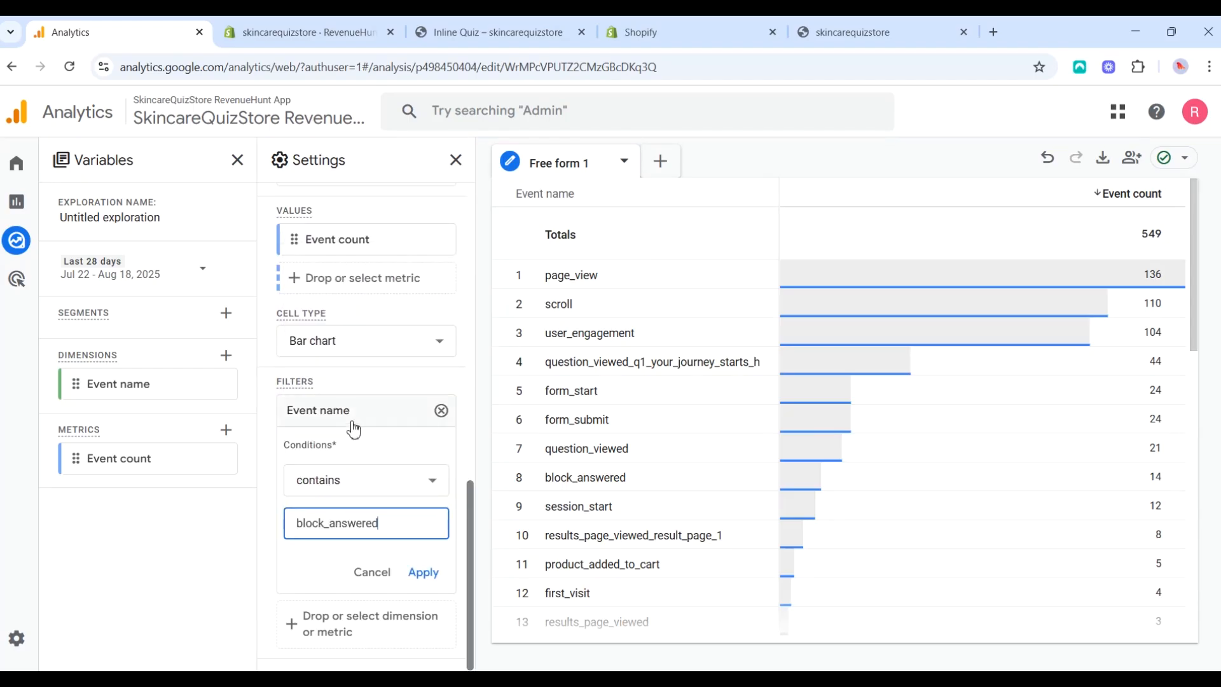
pyautogui.click(423, 572)
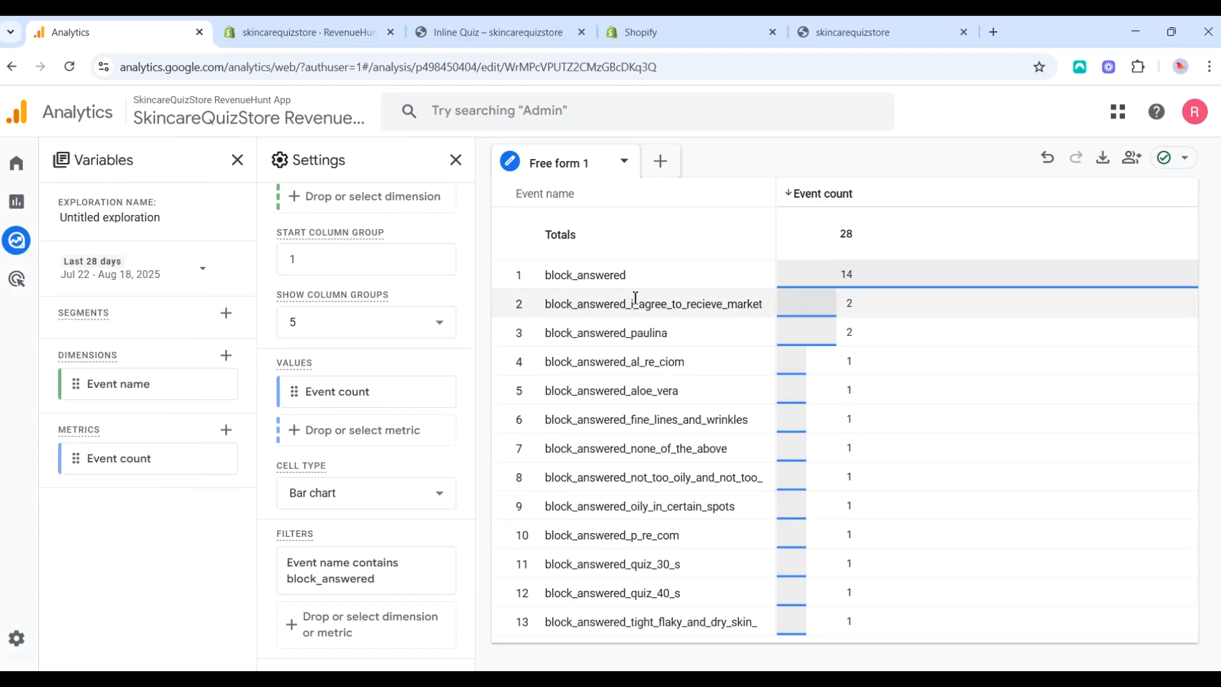
# Open the RevenueHunt Documentation in a new browser tab, search for ga4 and open the guide on tracking quiz performance with Google Analytics.
pyautogui.hotkey('ctrl', 't')
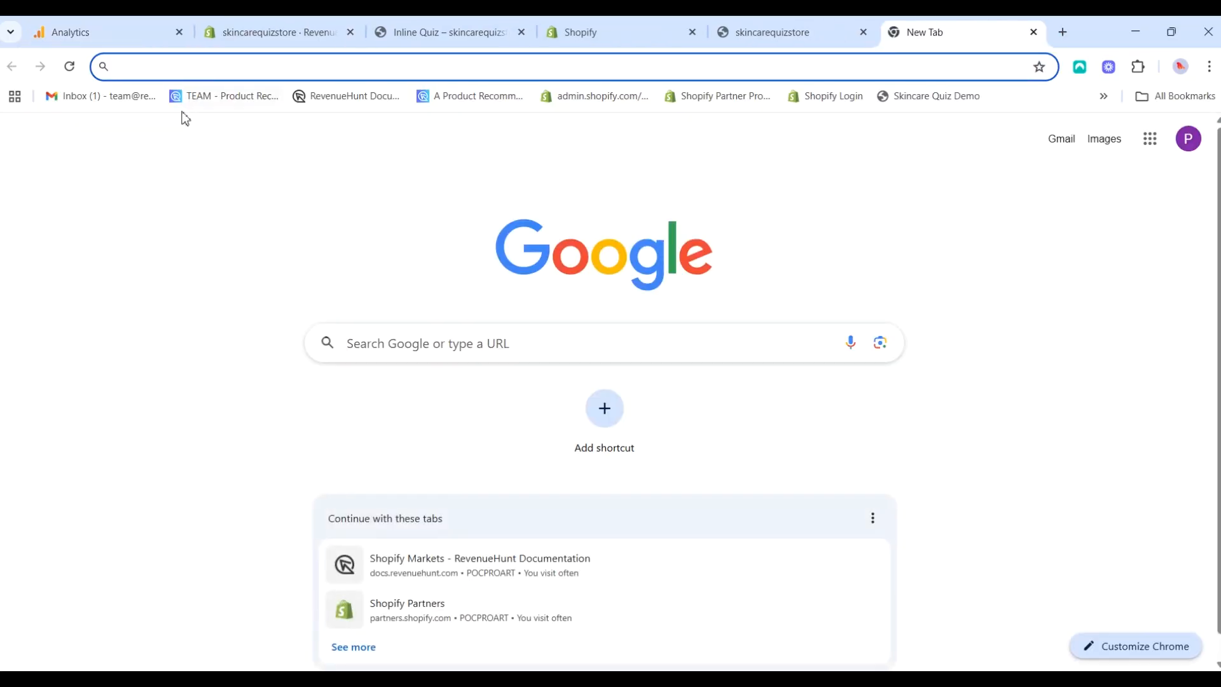
pyautogui.click(350, 102)
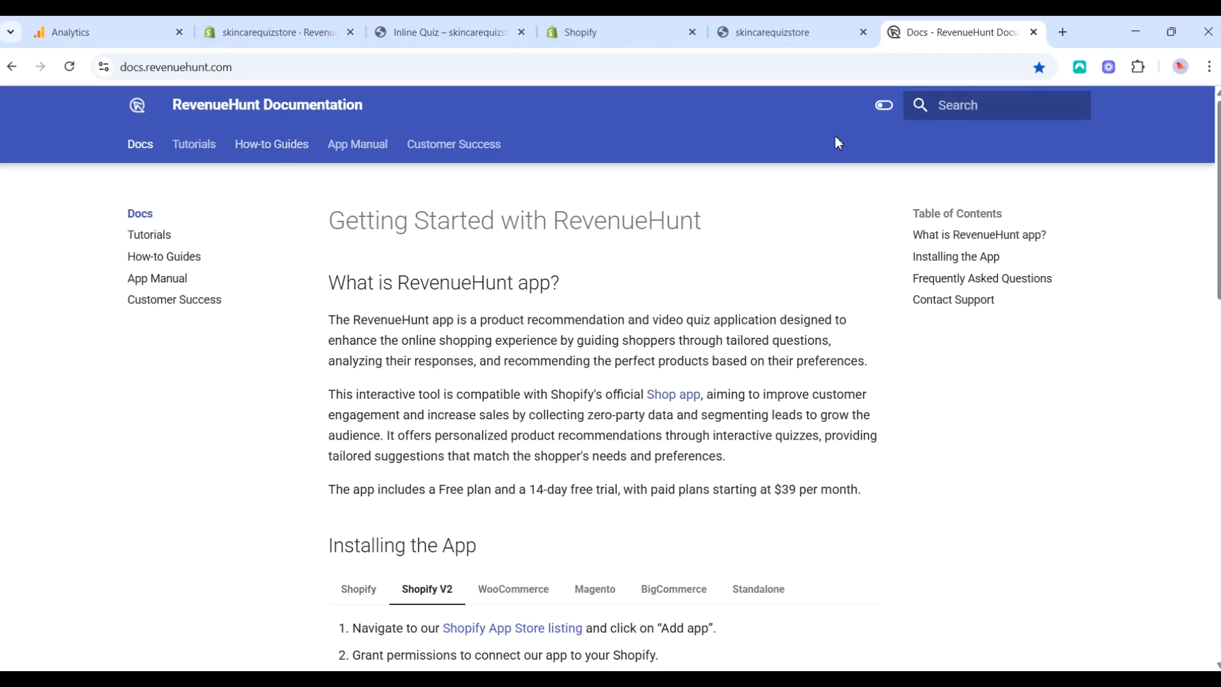
pyautogui.click(972, 105)
pyautogui.write('ga4')
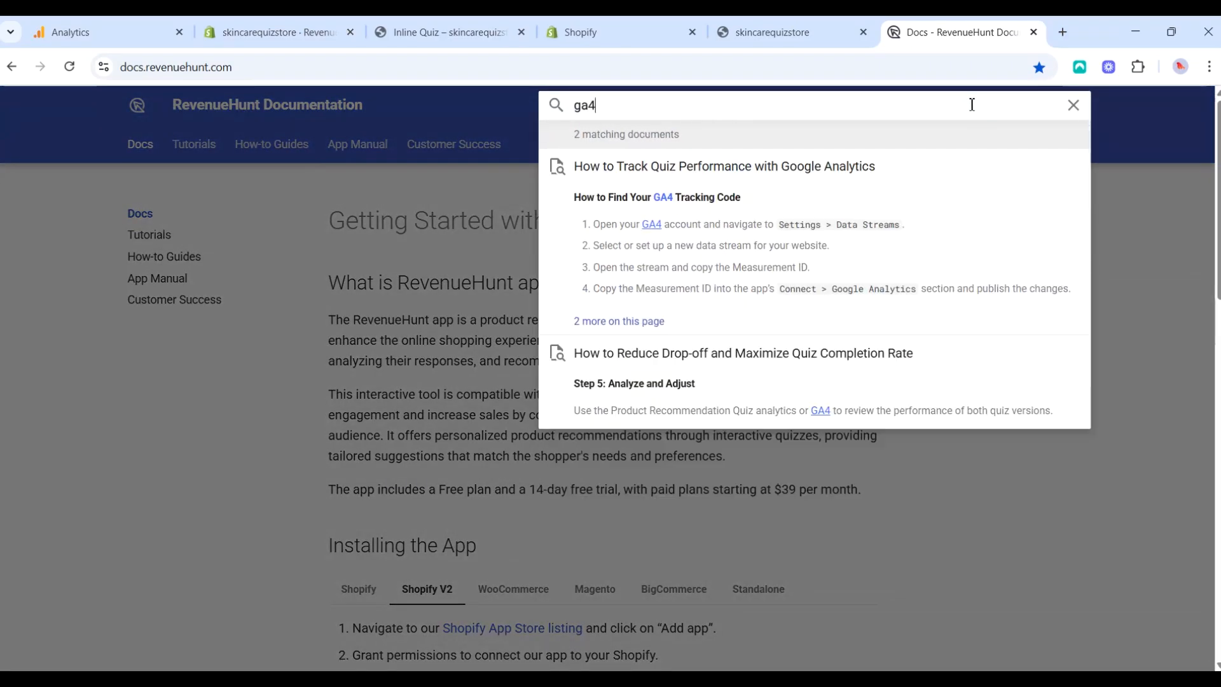
pyautogui.click(849, 167)
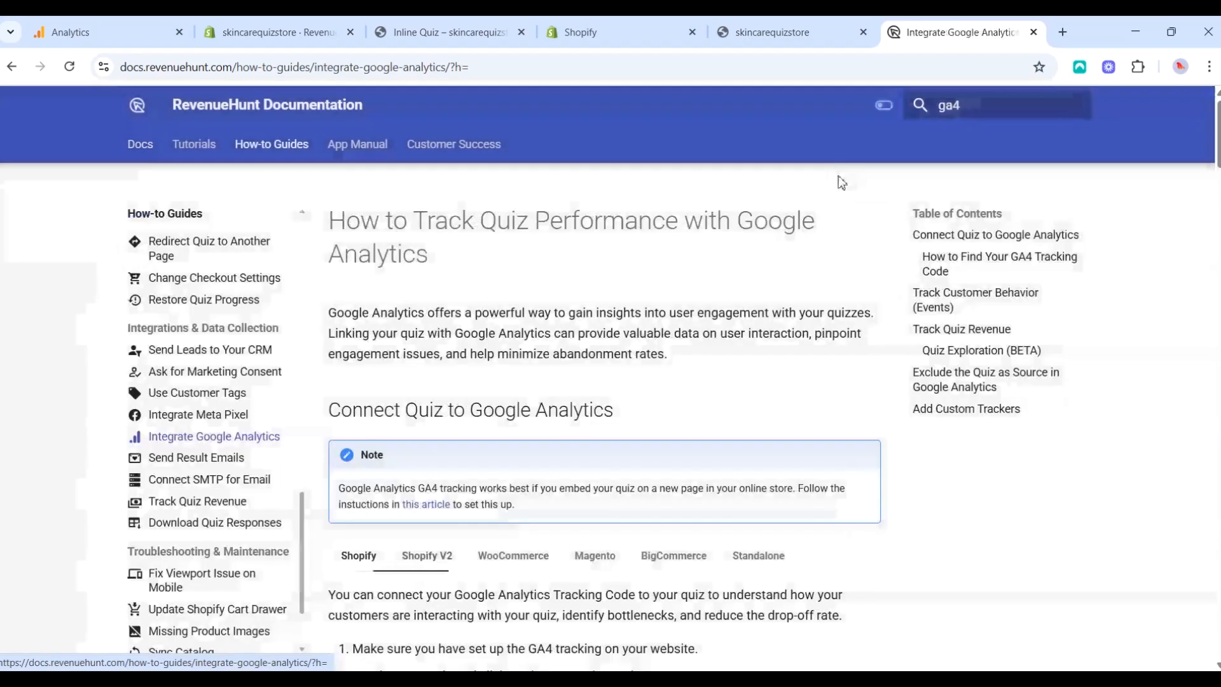
# Examine the guide's Track Customer Behavior (Events) section, including the table of triggers, event names and event parameters.
pyautogui.scroll(-15, 545, 290)
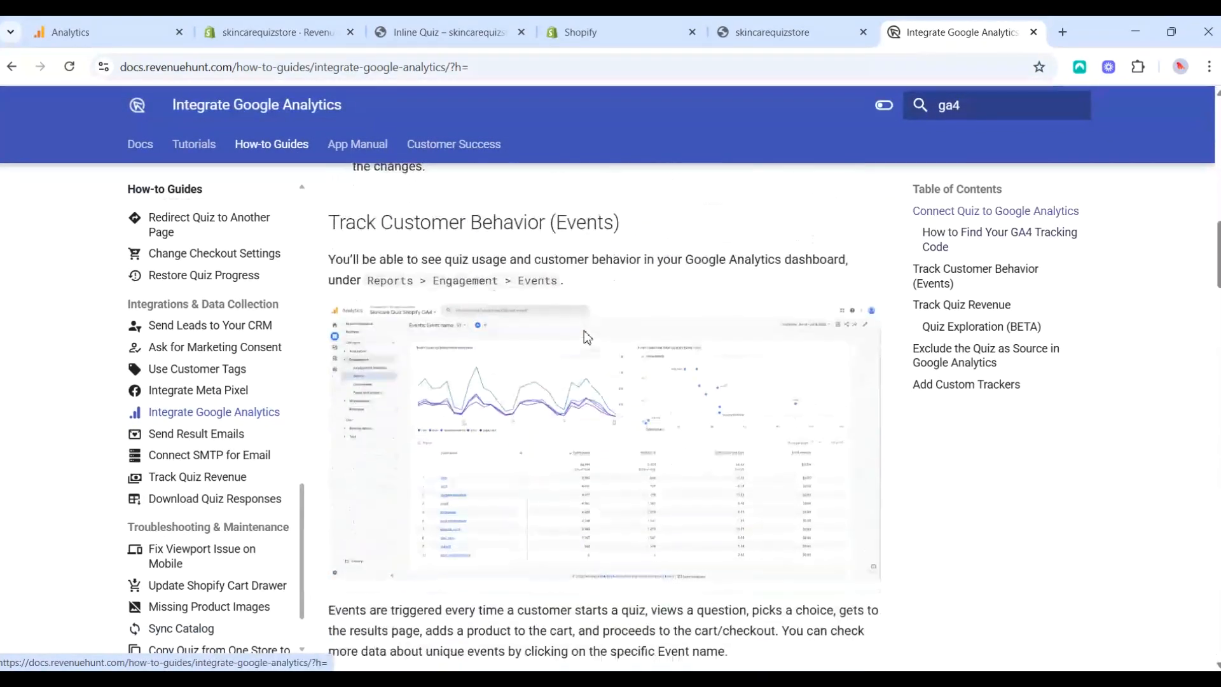
pyautogui.scroll(-4, 586, 337)
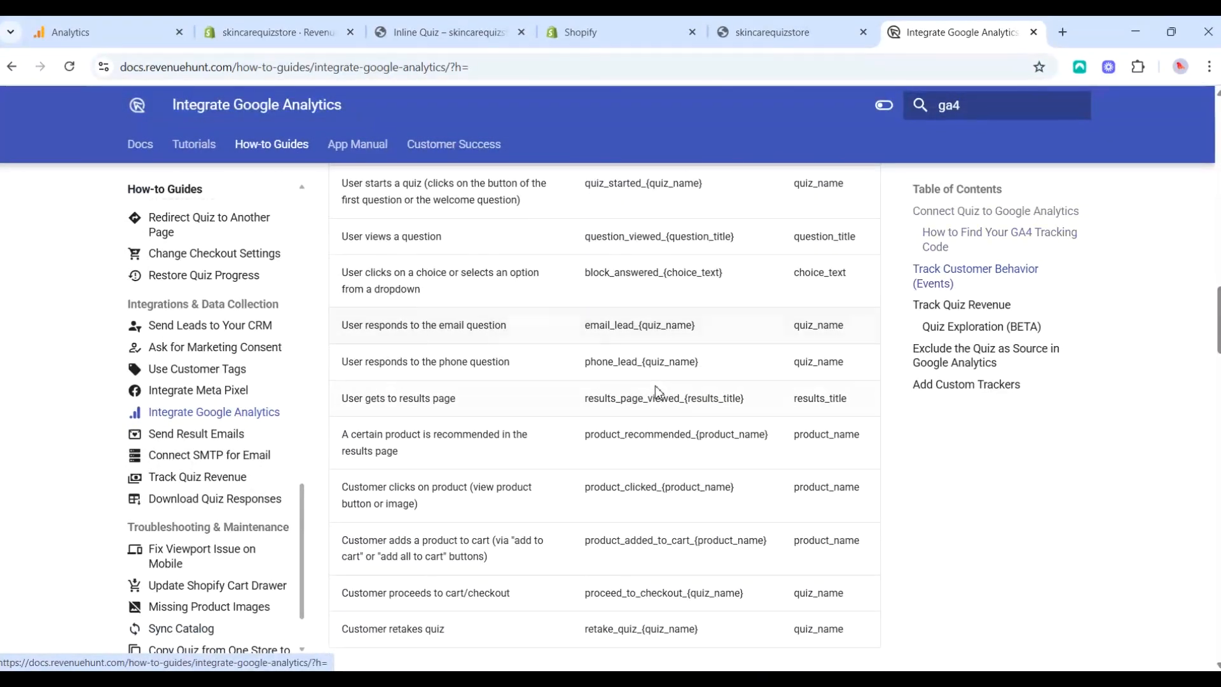
pyautogui.scroll(-3, 664, 413)
pyautogui.scroll(10, 671, 427)
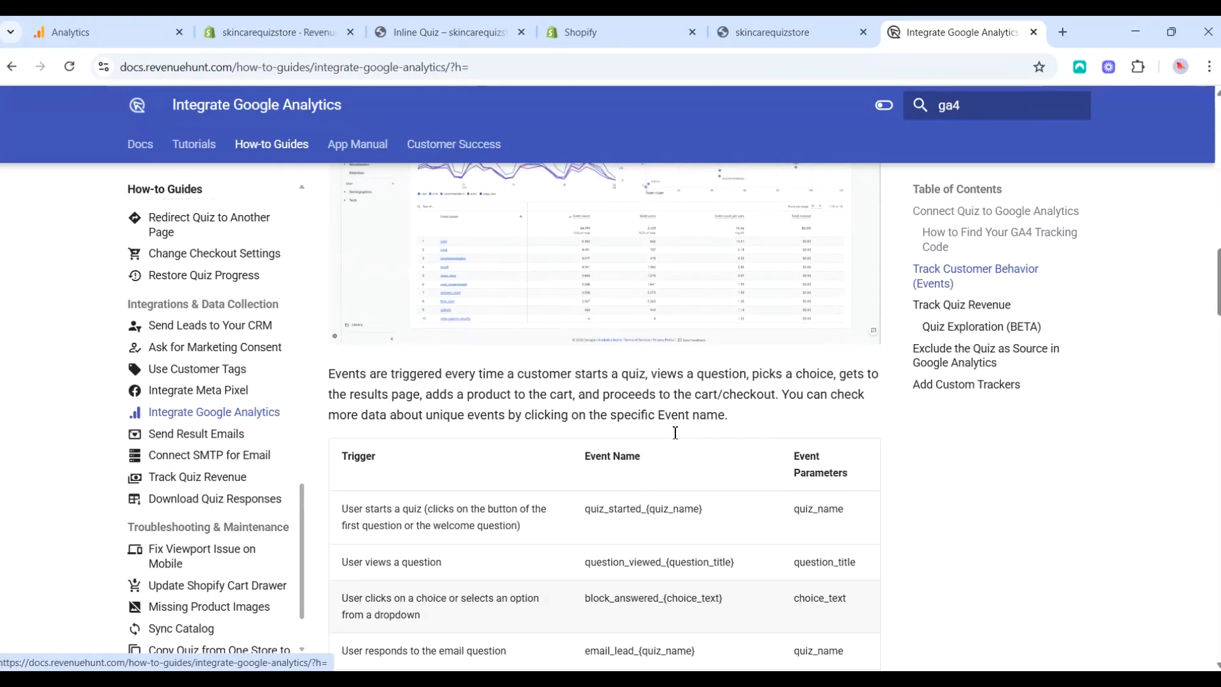
pyautogui.scroll(1, 678, 439)
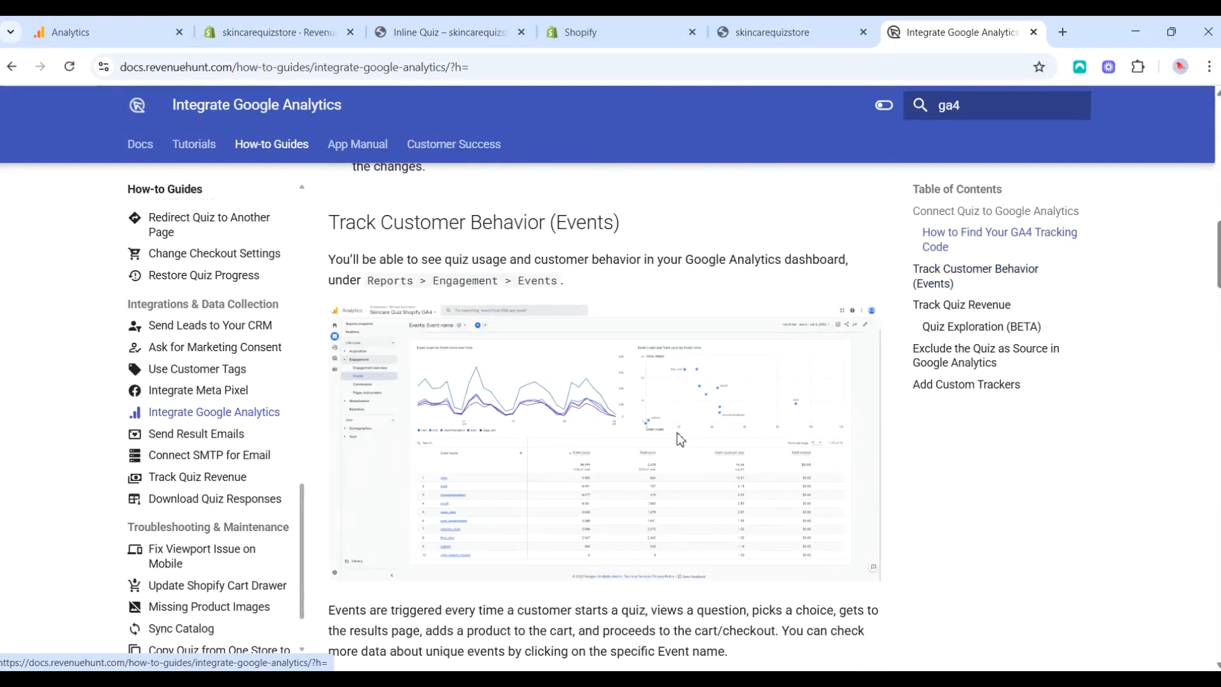
pyautogui.scroll(-6, 680, 438)
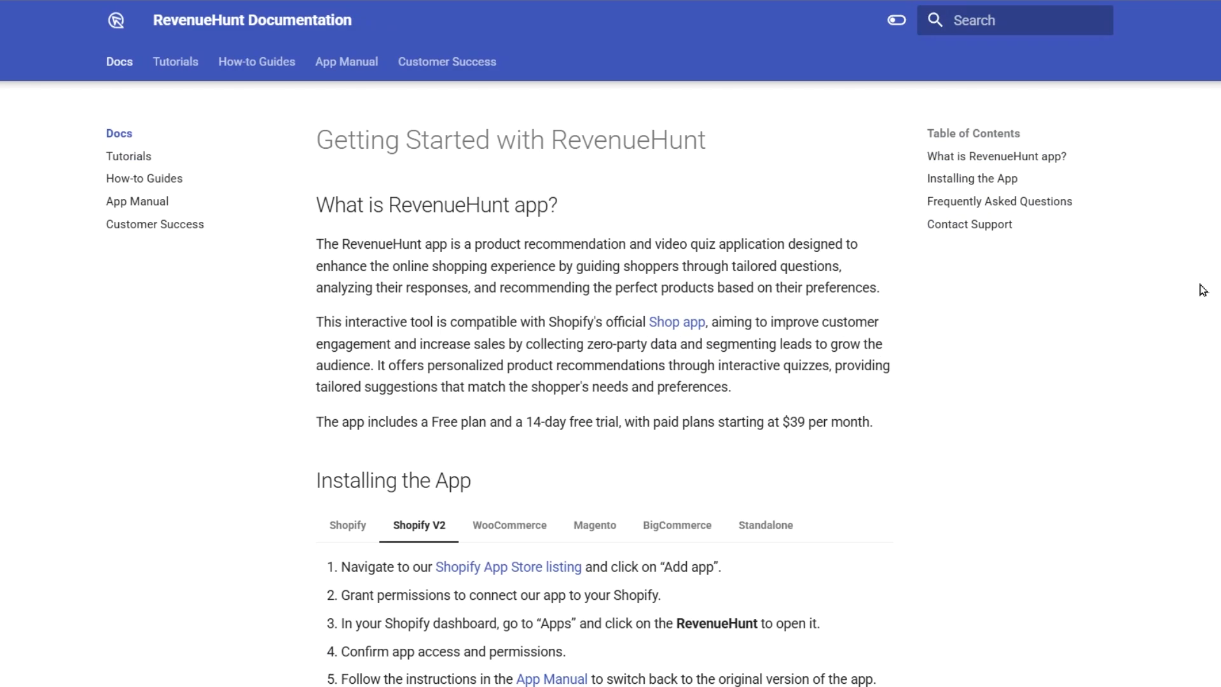